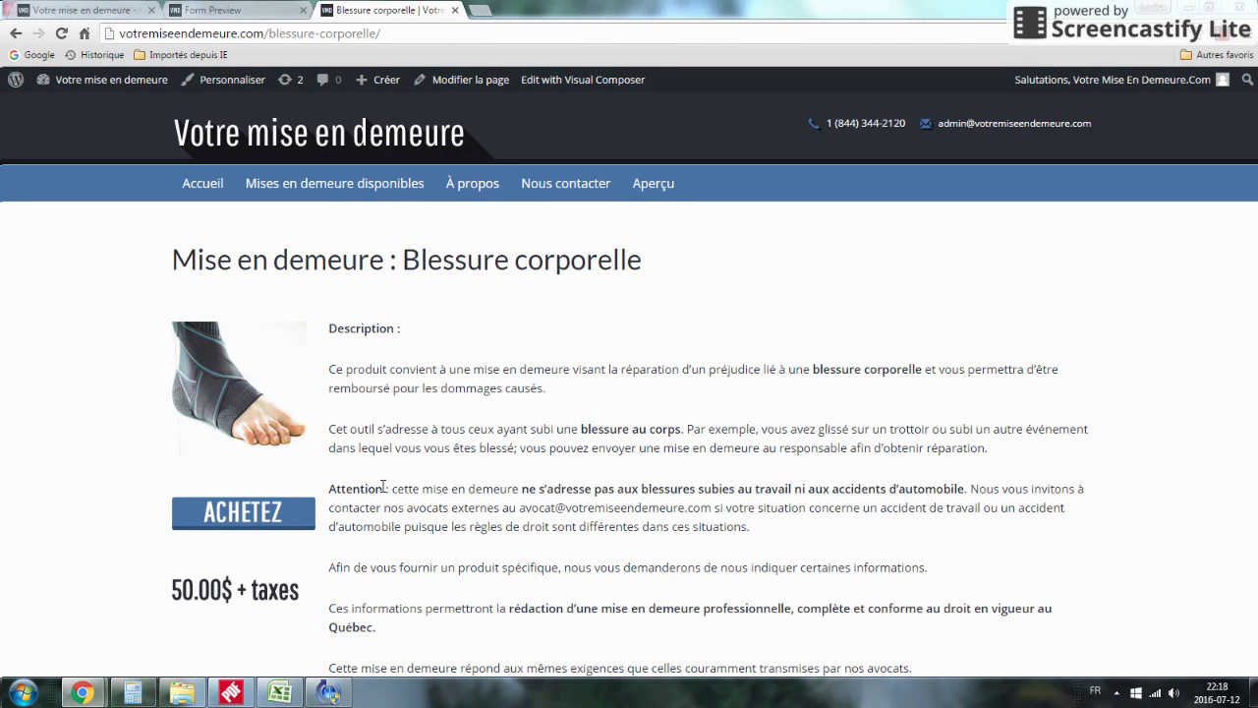
Step: Switch to the form preview and scroll to the Blessure corporelle questionnaire's first fields
left_click(228, 11)
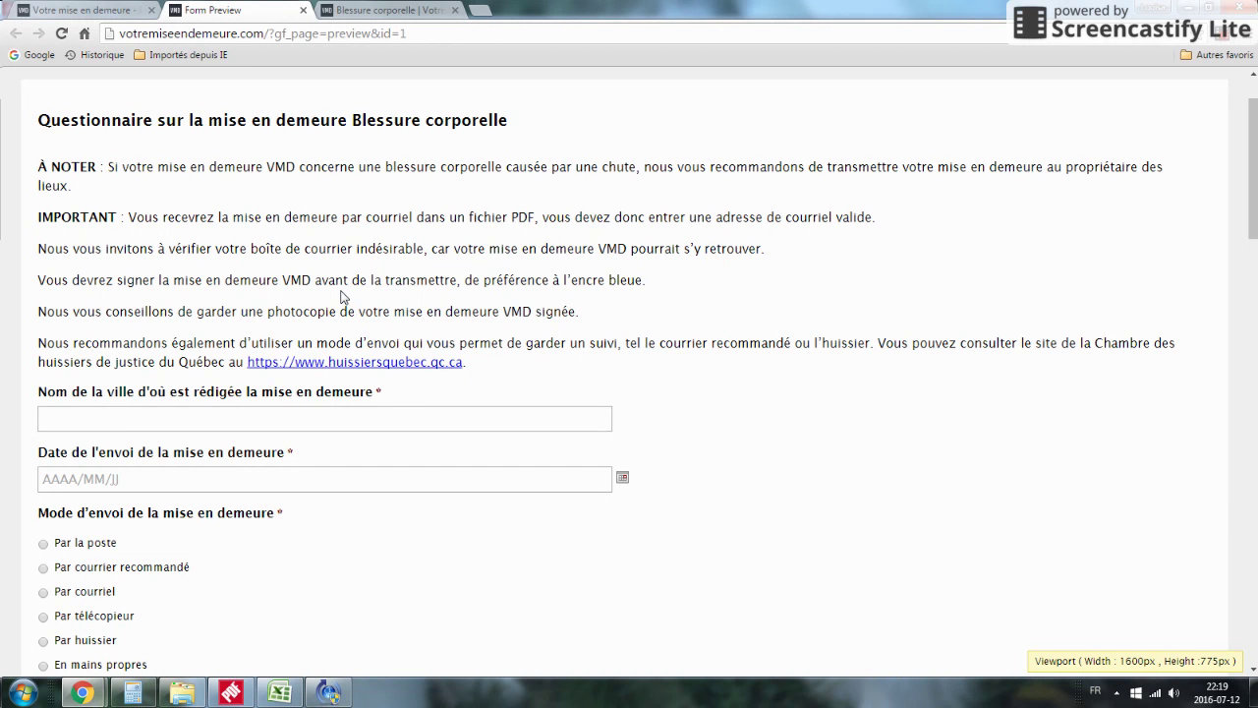
scroll(328, 272, "down", 2)
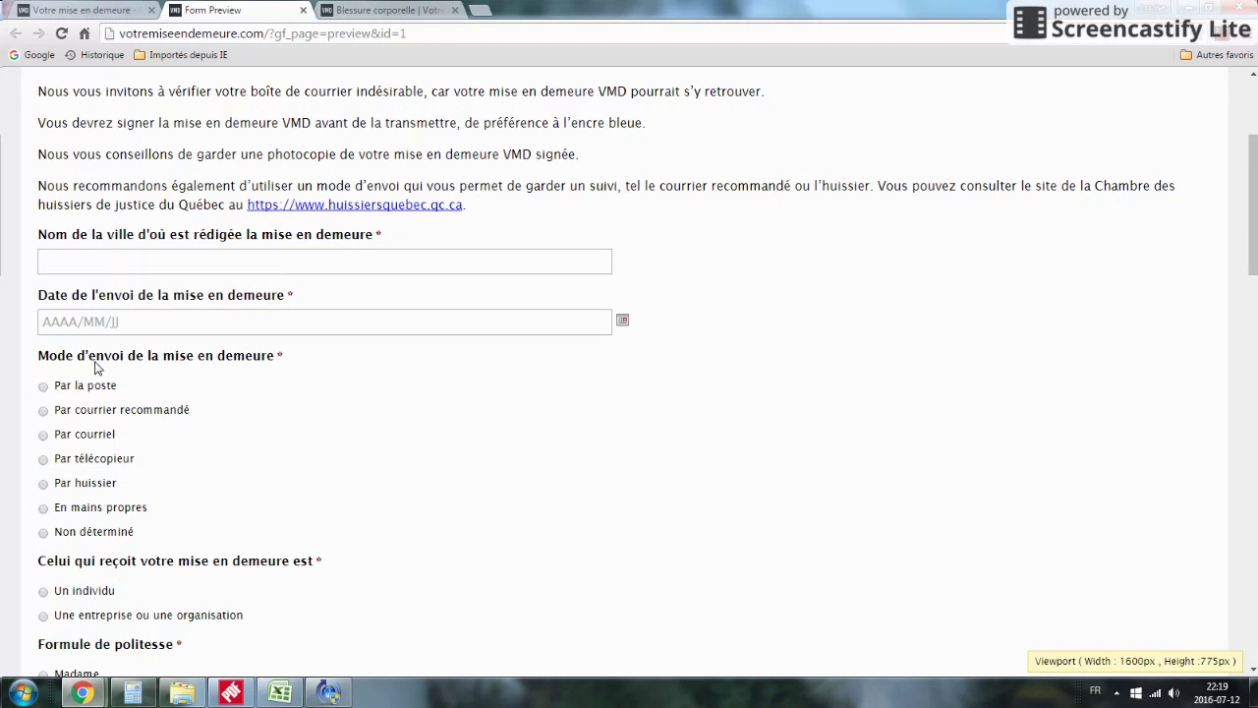
Step: Enter Ville Fictive as city, 2016/07/10 as sending date, and 'Par courrier recommandé' delivery
left_click(99, 265)
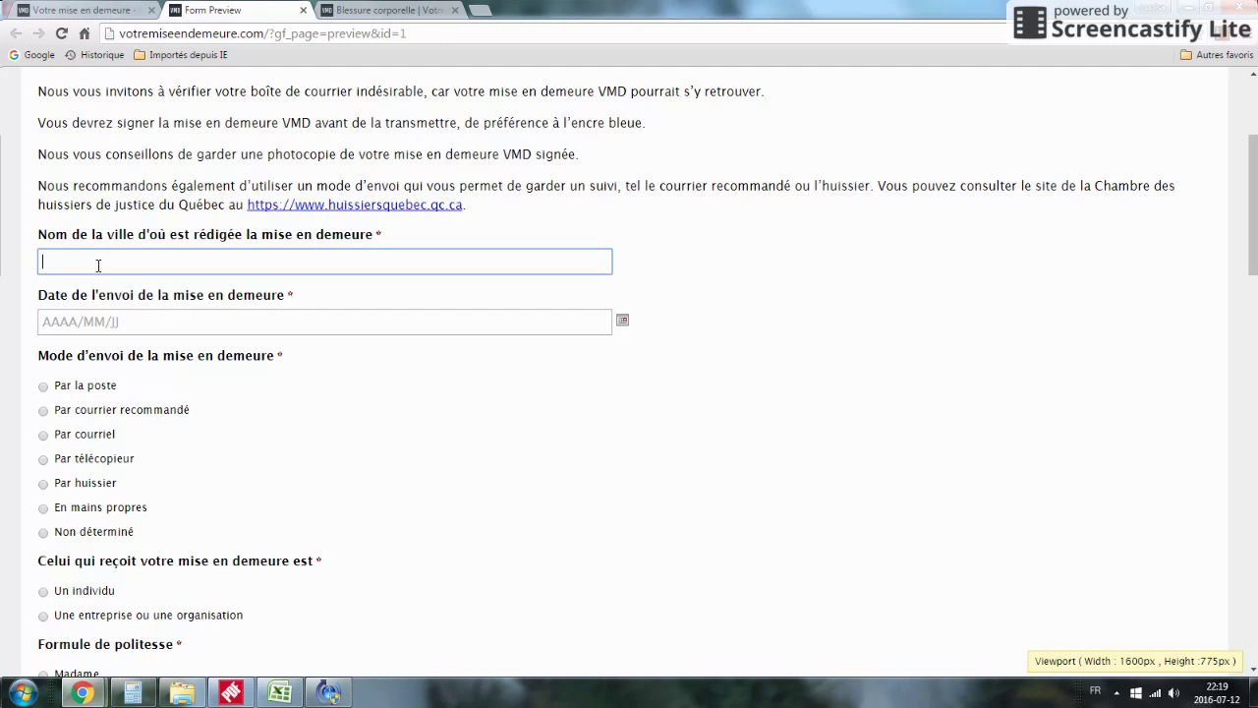
type("Ville Fictive")
left_click(120, 327)
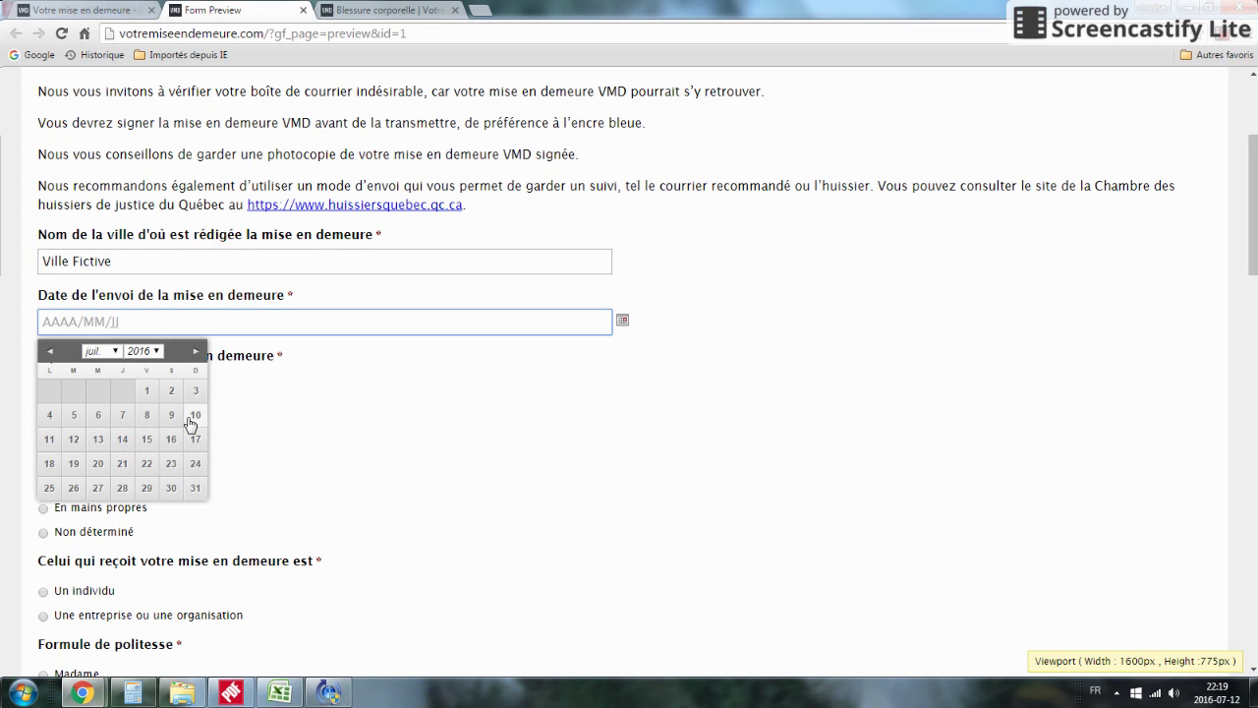
left_click(193, 417)
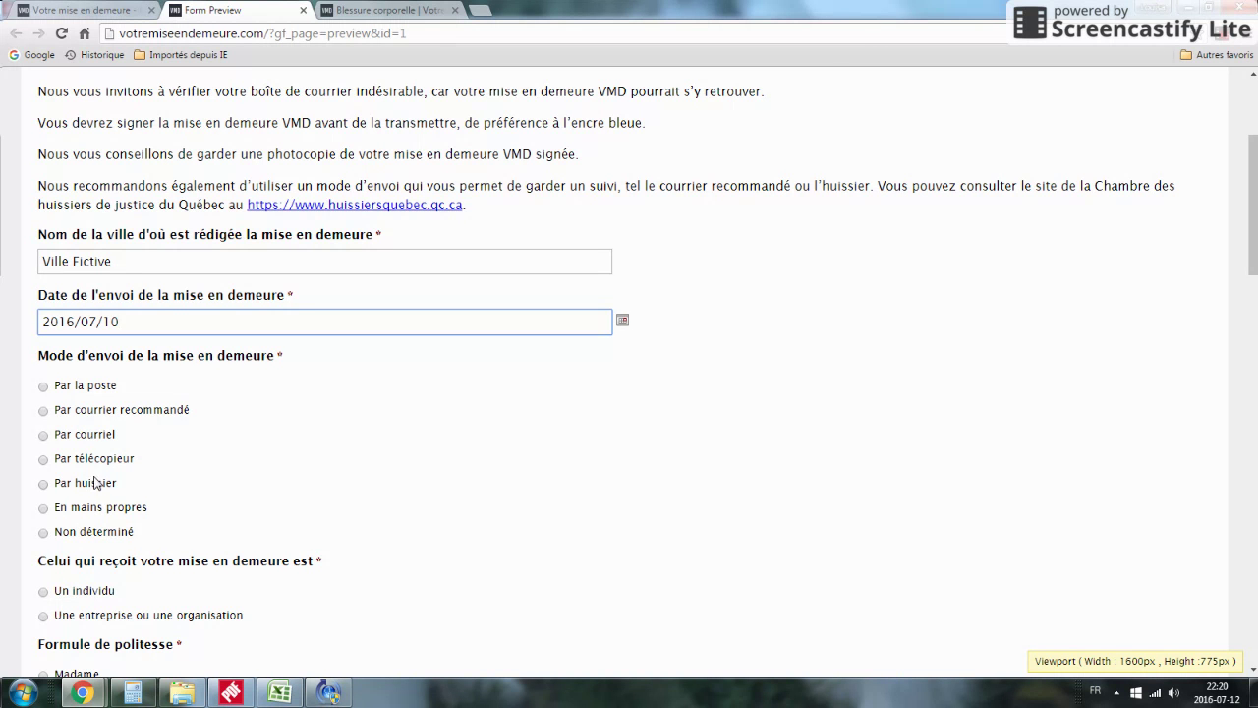
left_click(44, 411)
scroll(272, 458, "down", 4)
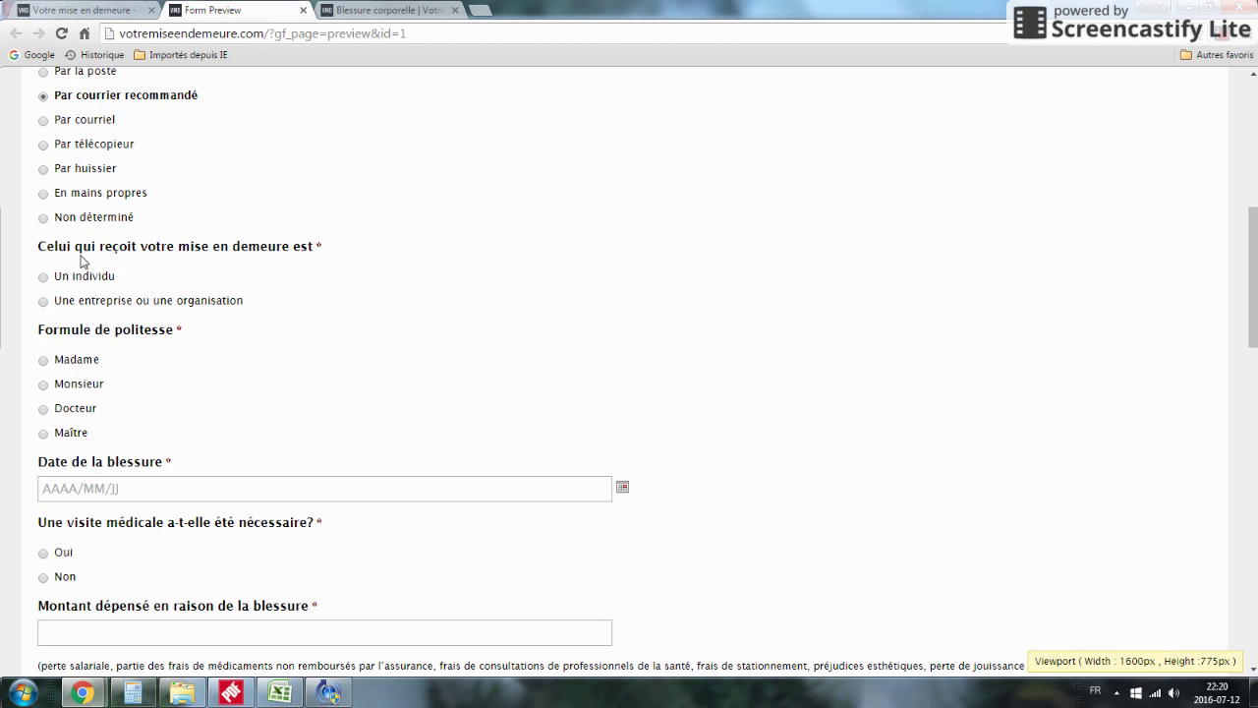
Step: Make the recipient an organisation named Municipalité de Ville Fictive and enter its street address and office number
left_click(43, 302)
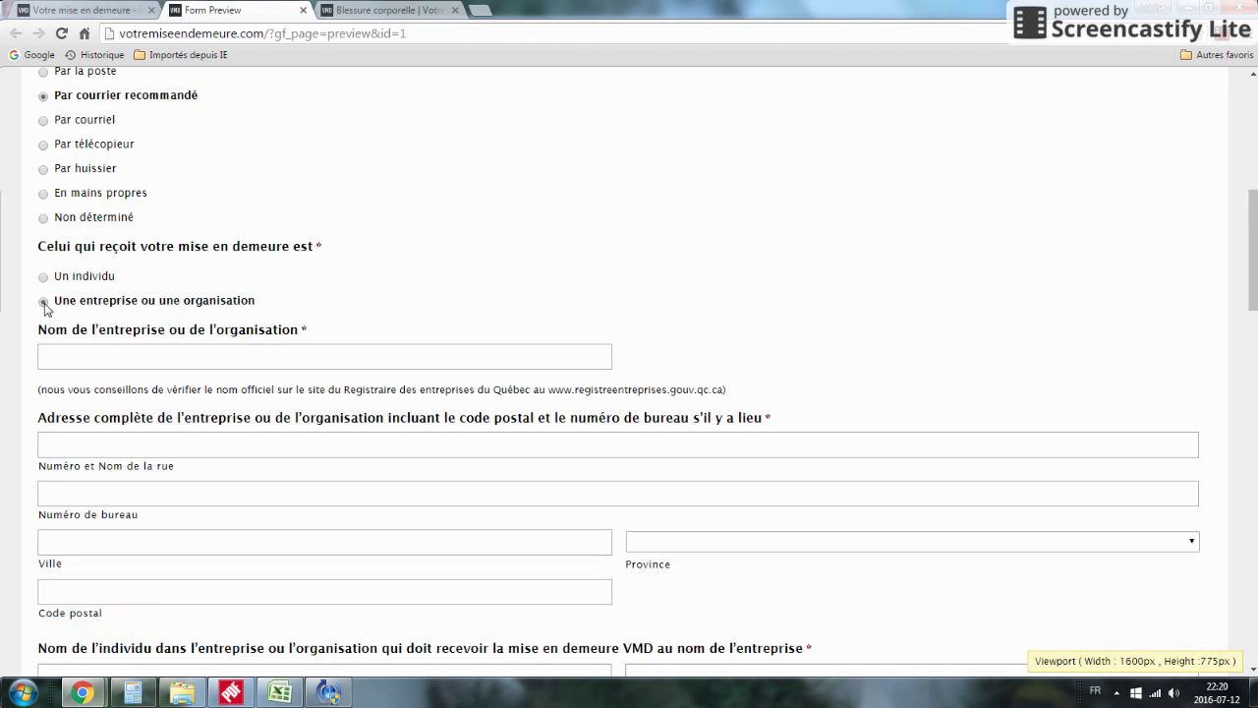
left_click(71, 351)
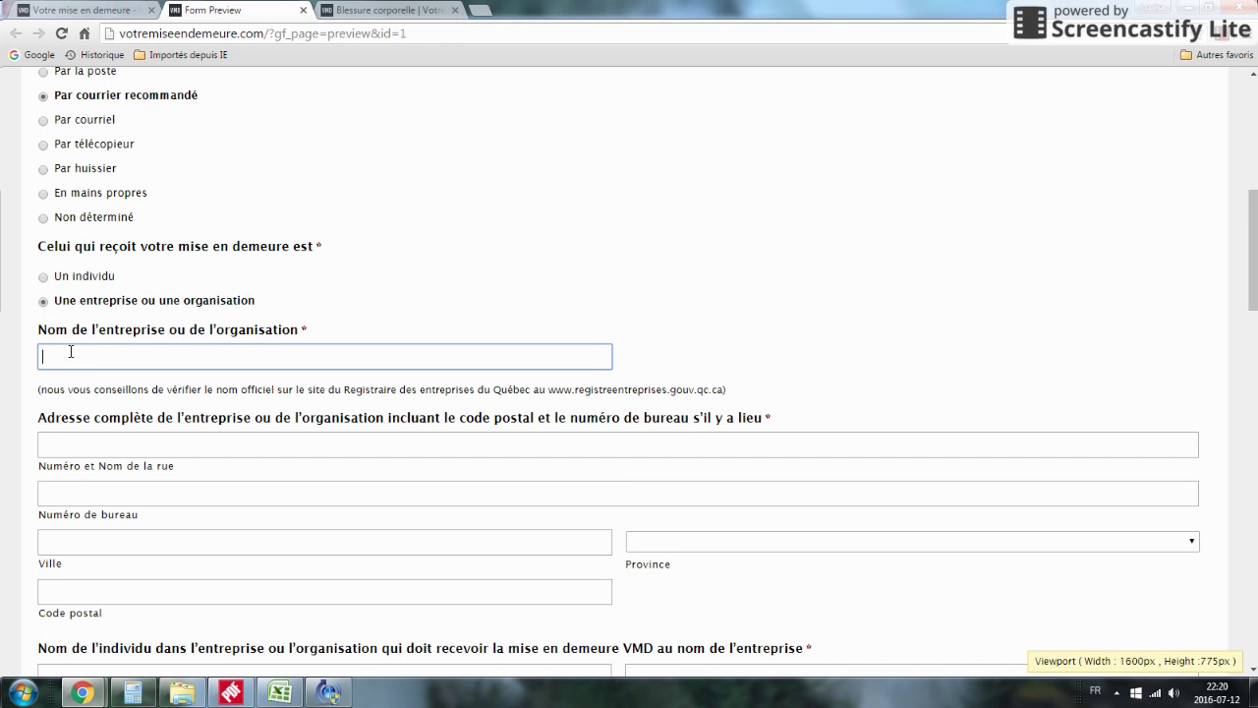
type("Municipalité de Ville Fictive")
left_click(87, 441)
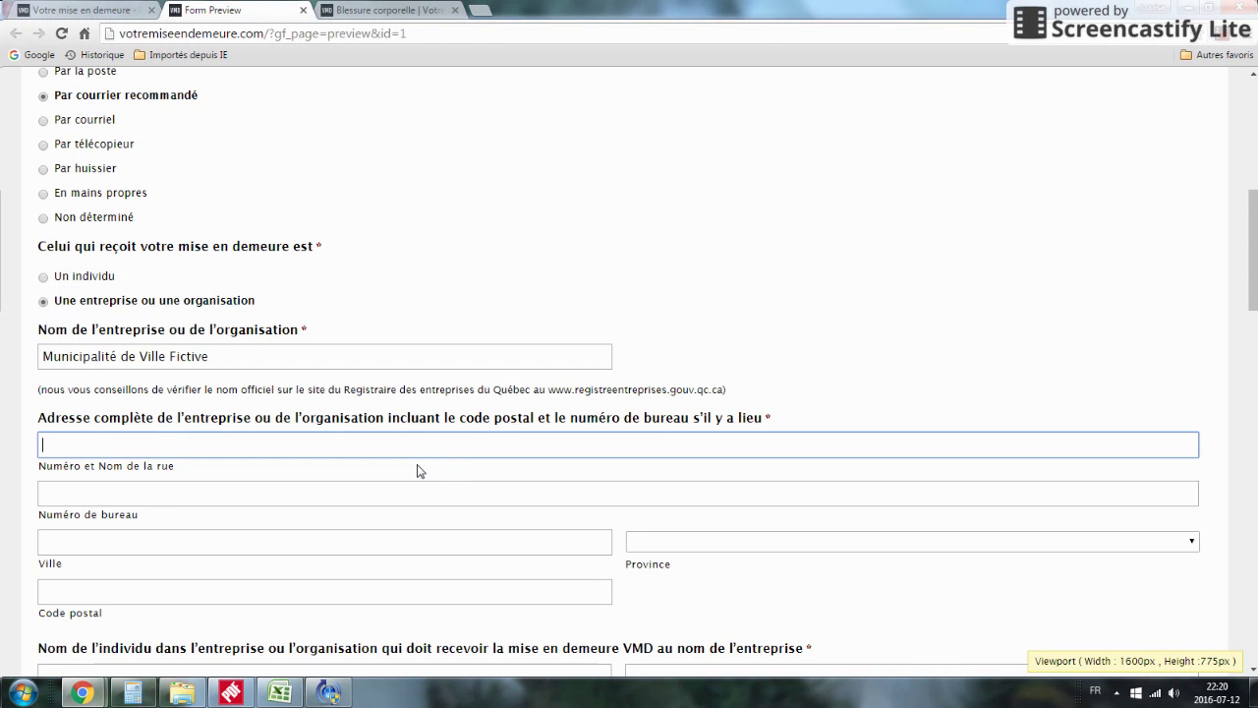
type("1, rue Larue")
left_click(112, 490)
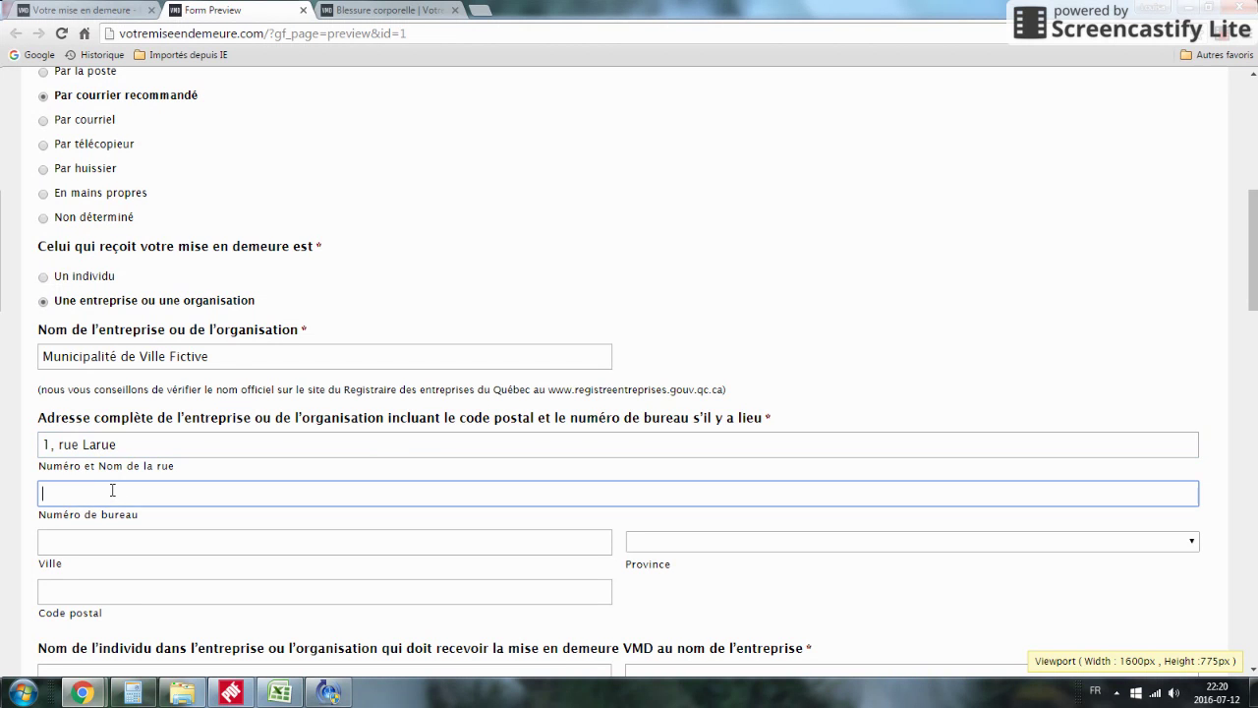
type("101")
Step: Complete the recipient's address with its city, province Quebec and postal code
left_click(70, 532)
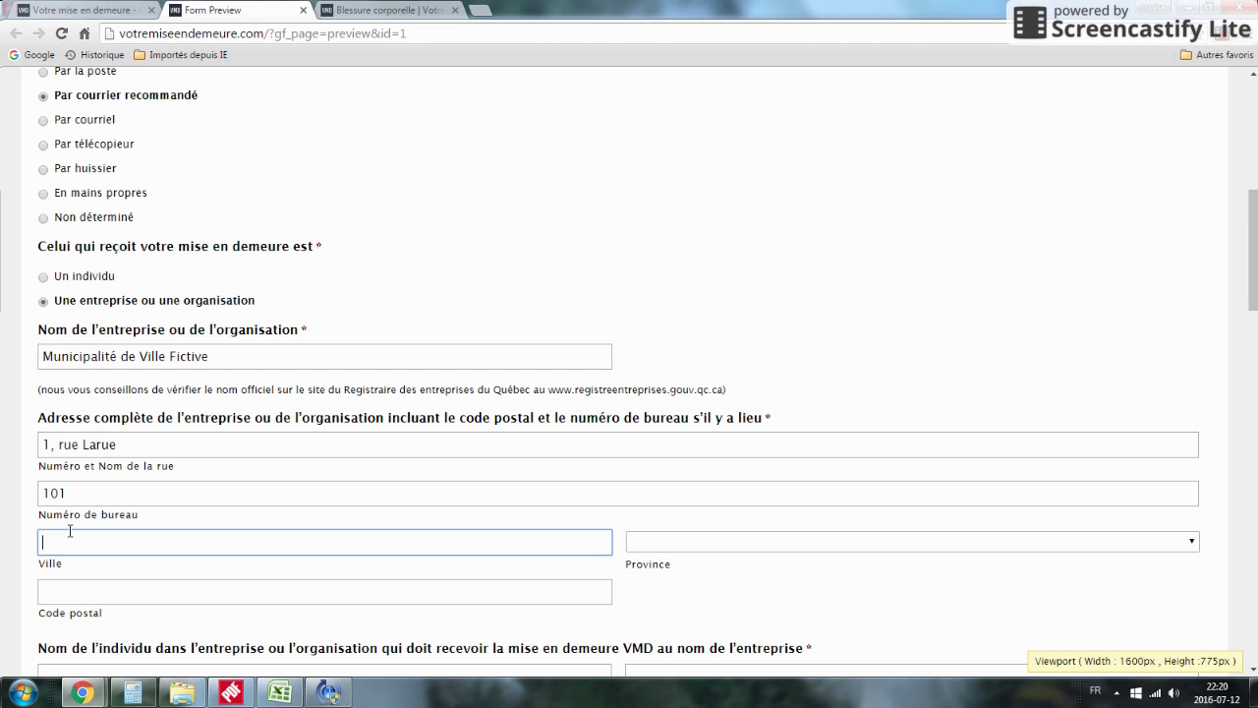
type("Ville Fictive")
left_click(641, 546)
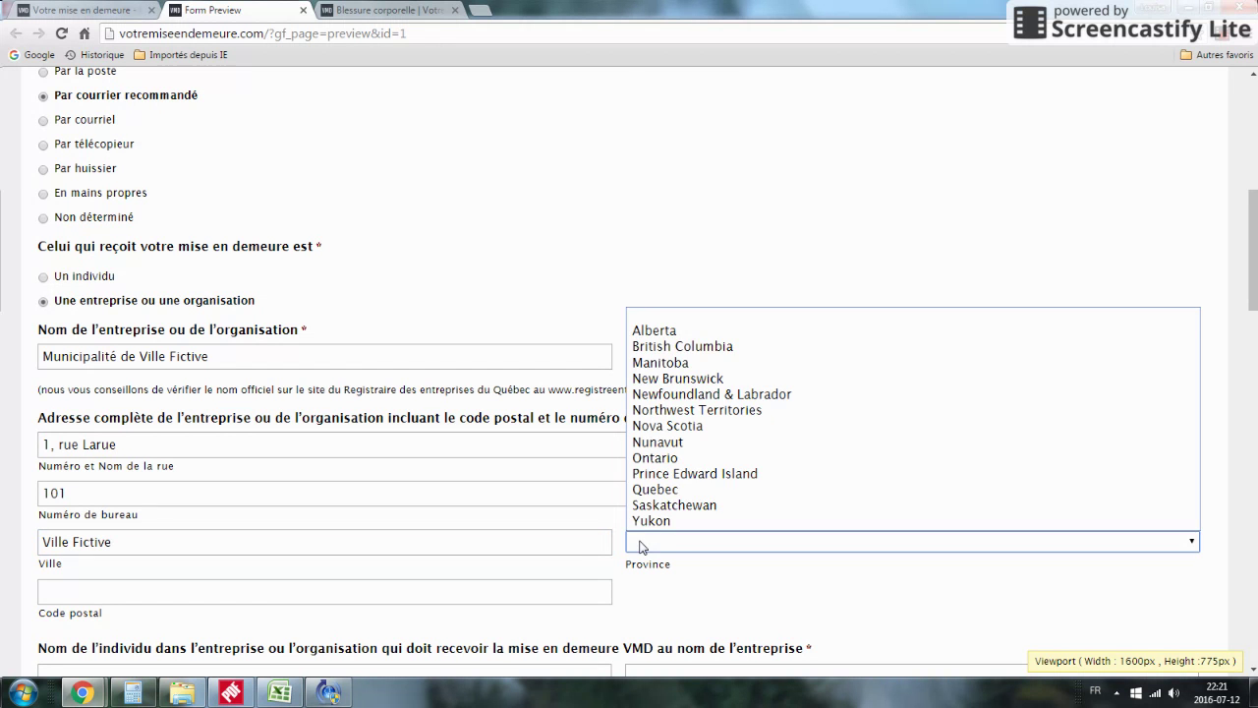
left_click(655, 489)
left_click(64, 590)
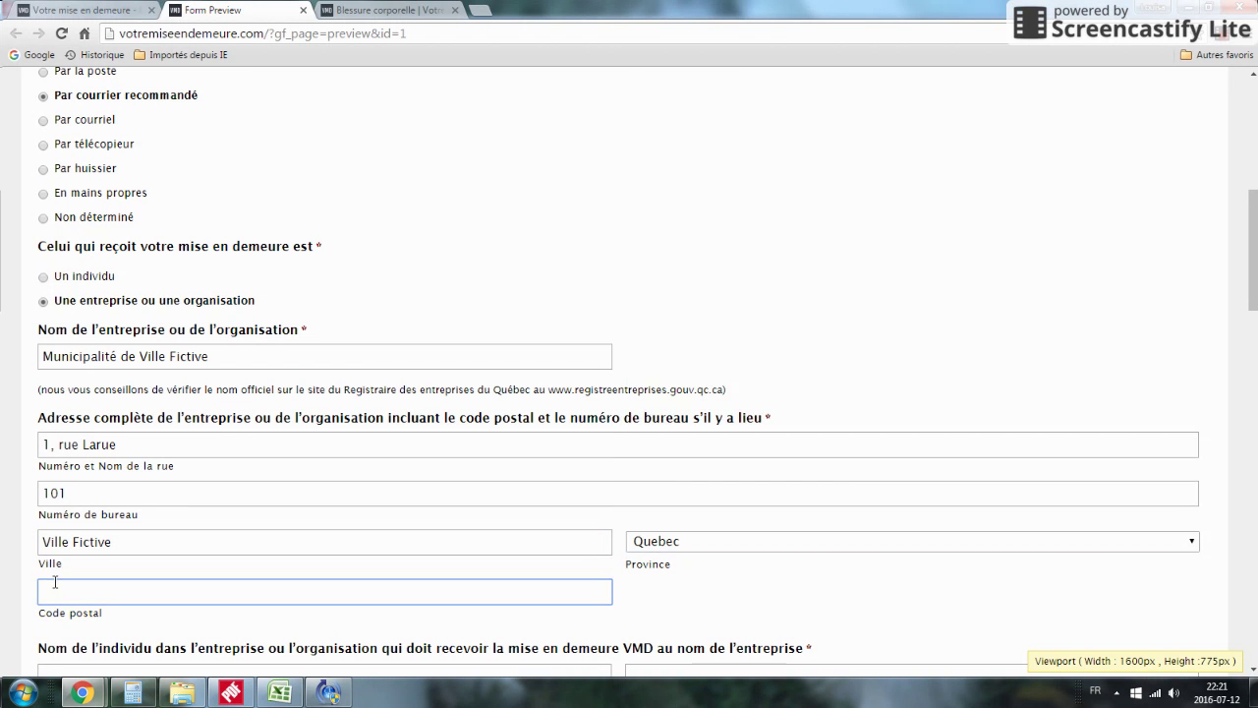
type("G1G 1G1")
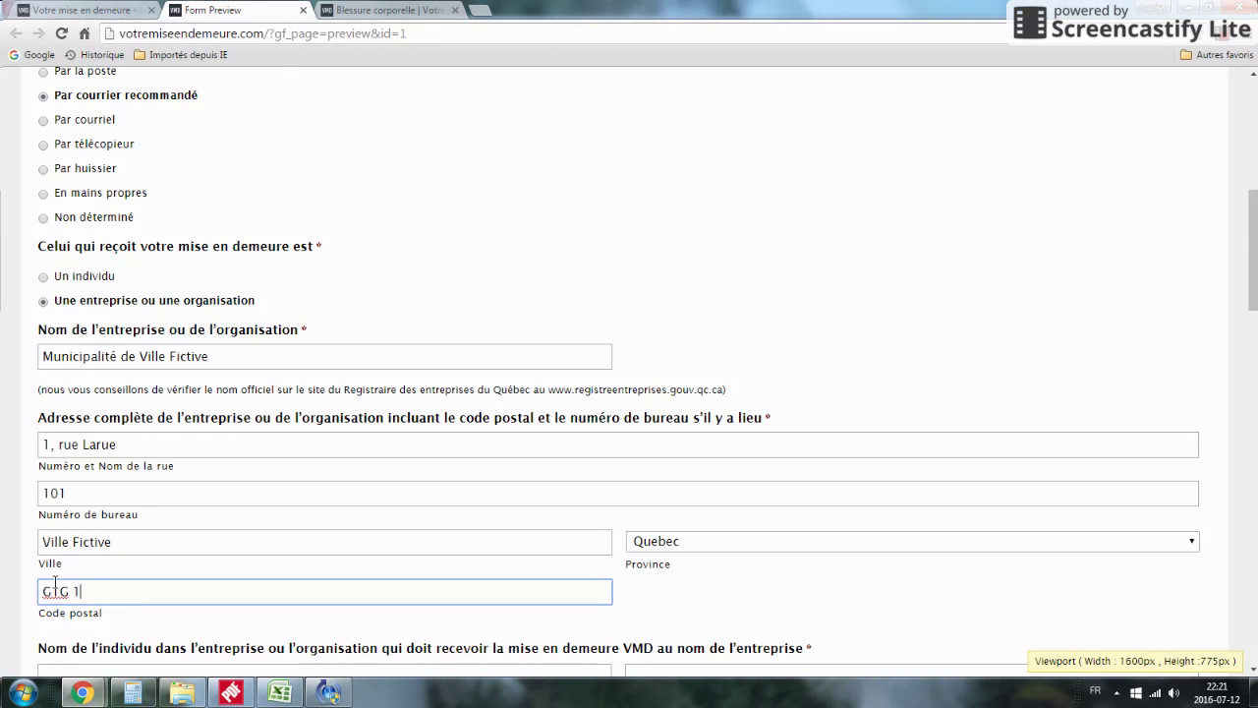
left_click(76, 444)
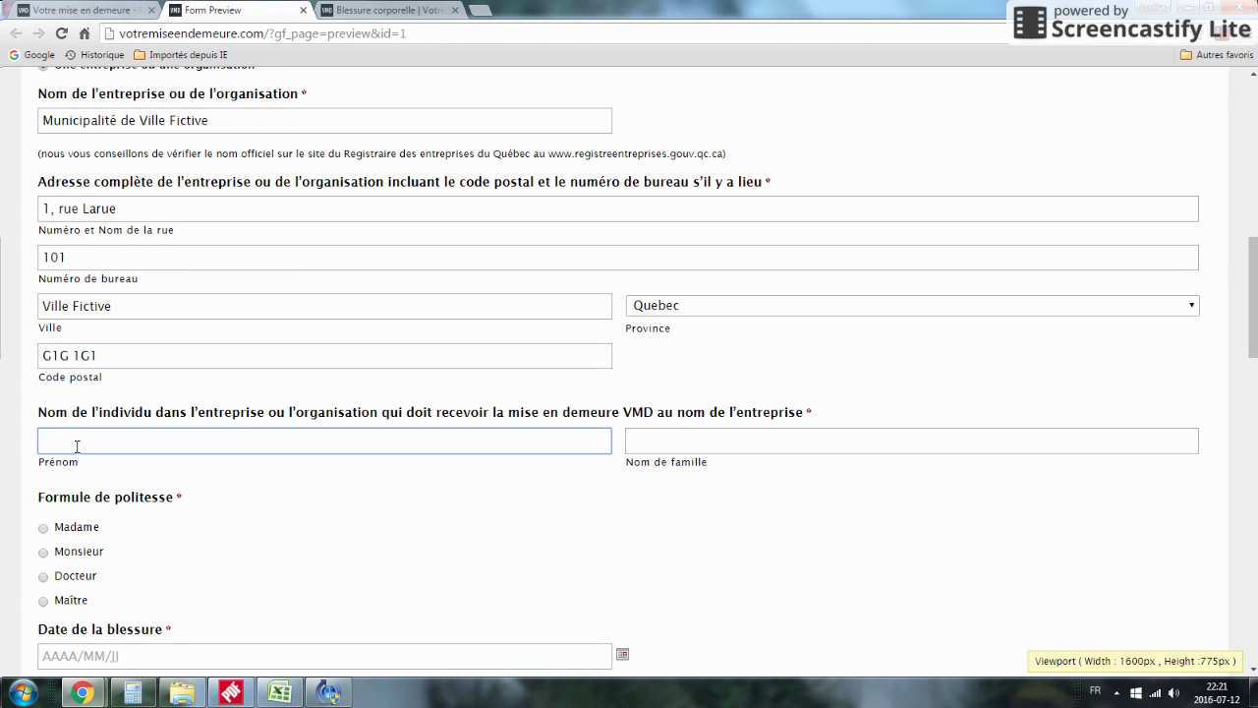
Step: Enter the contact's first and last name, correcting a typo in the last name
type("Maire")
left_click(672, 432)
type("Lemairwe")
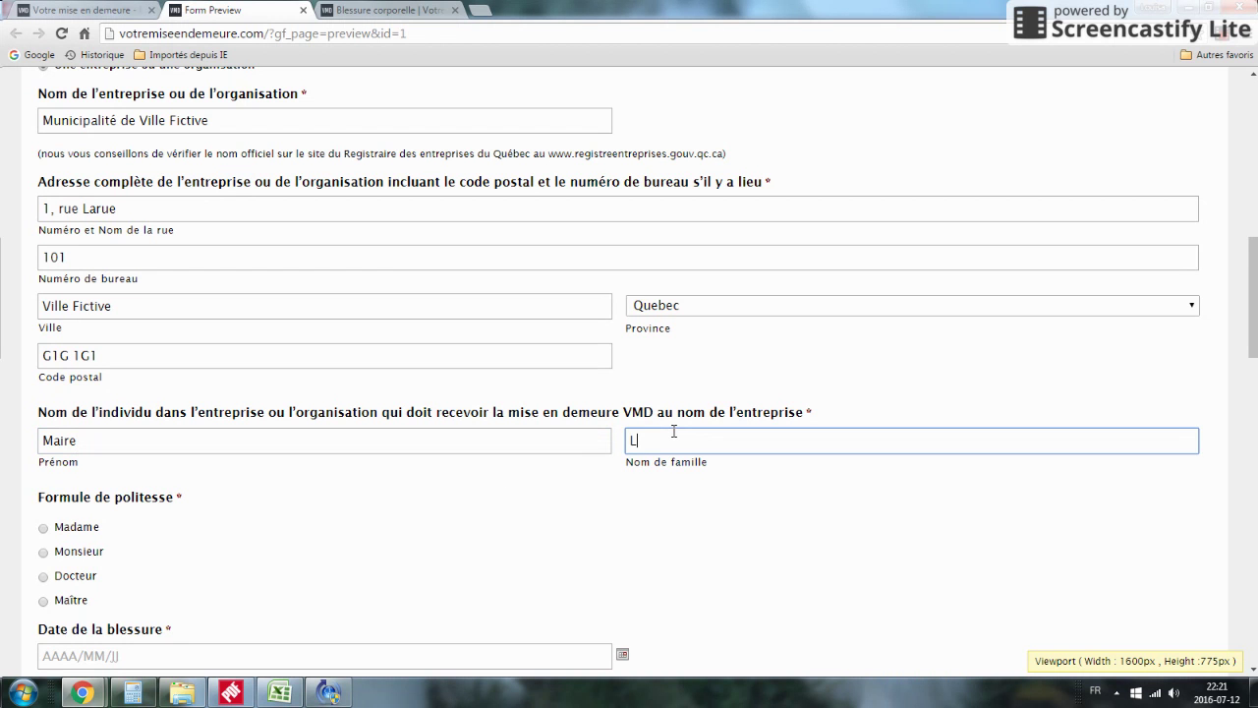
key("BackSpace")
key("BackSpace")
type("e")
scroll(398, 481, "down", 3)
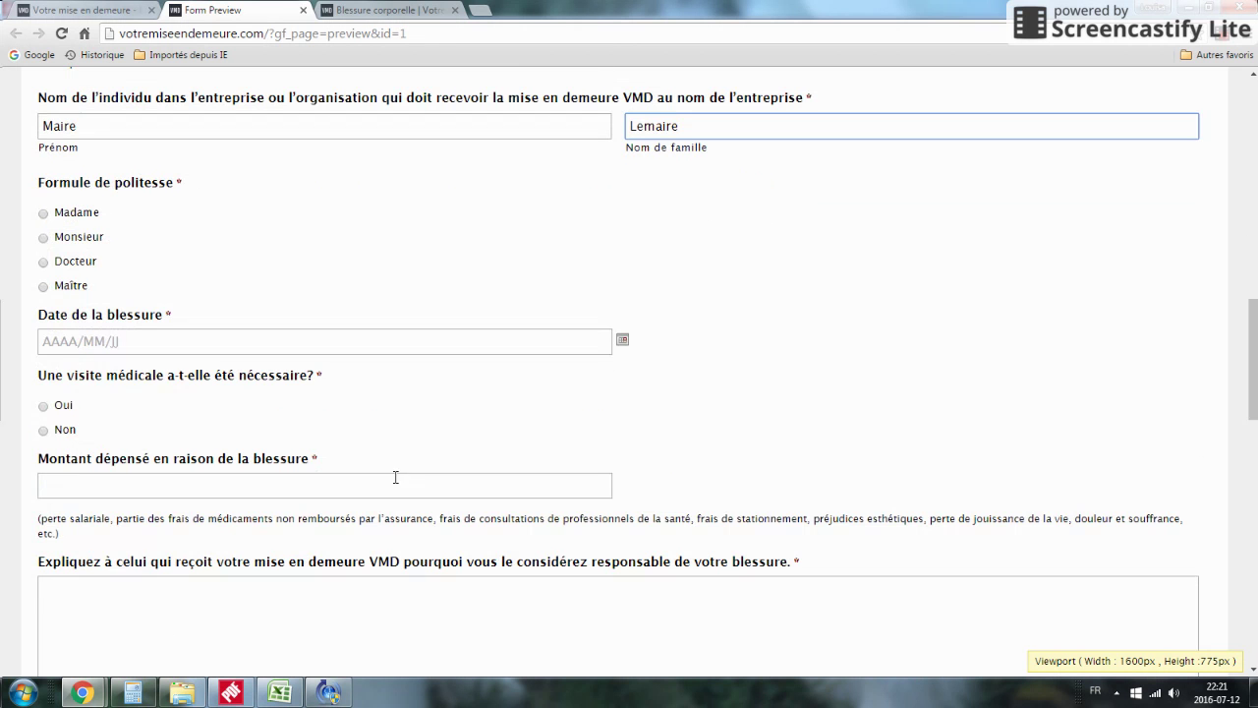
Step: Choose Monsieur, set the injury date to 2016/02/01, and answer Oui to needing a medical visit
left_click(42, 237)
left_click(106, 344)
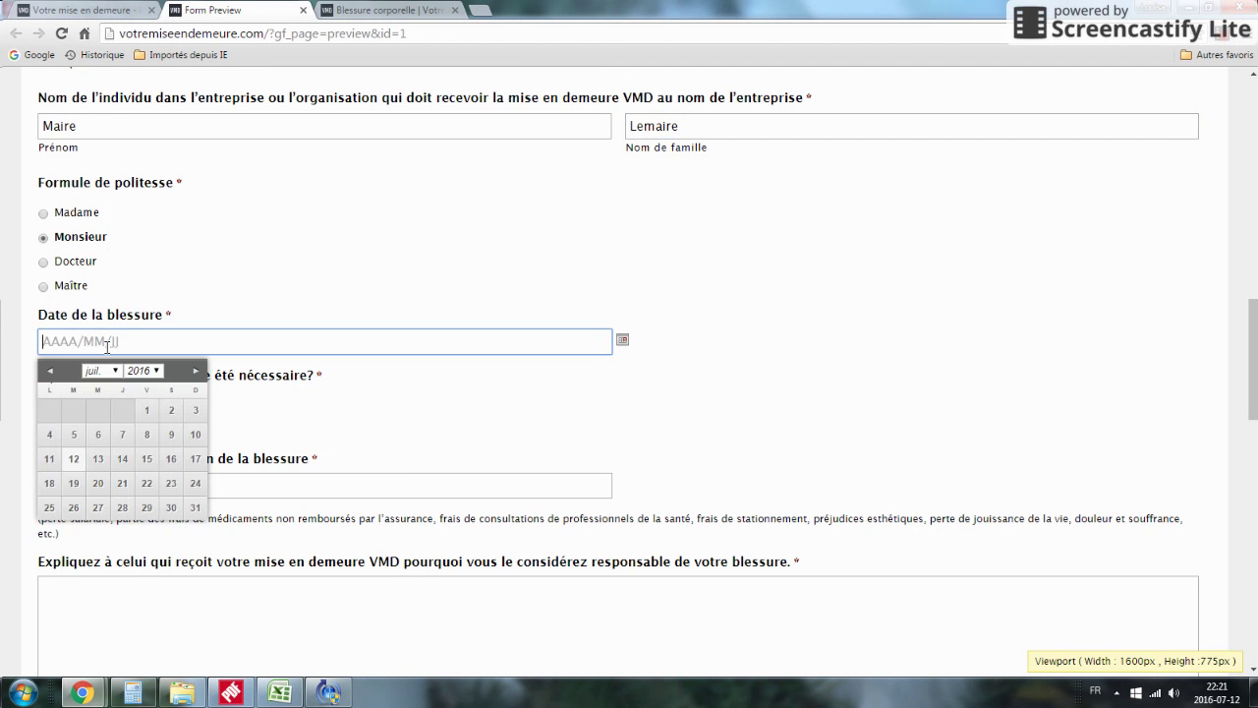
left_click(47, 370)
left_click(47, 370)
left_click(47, 370)
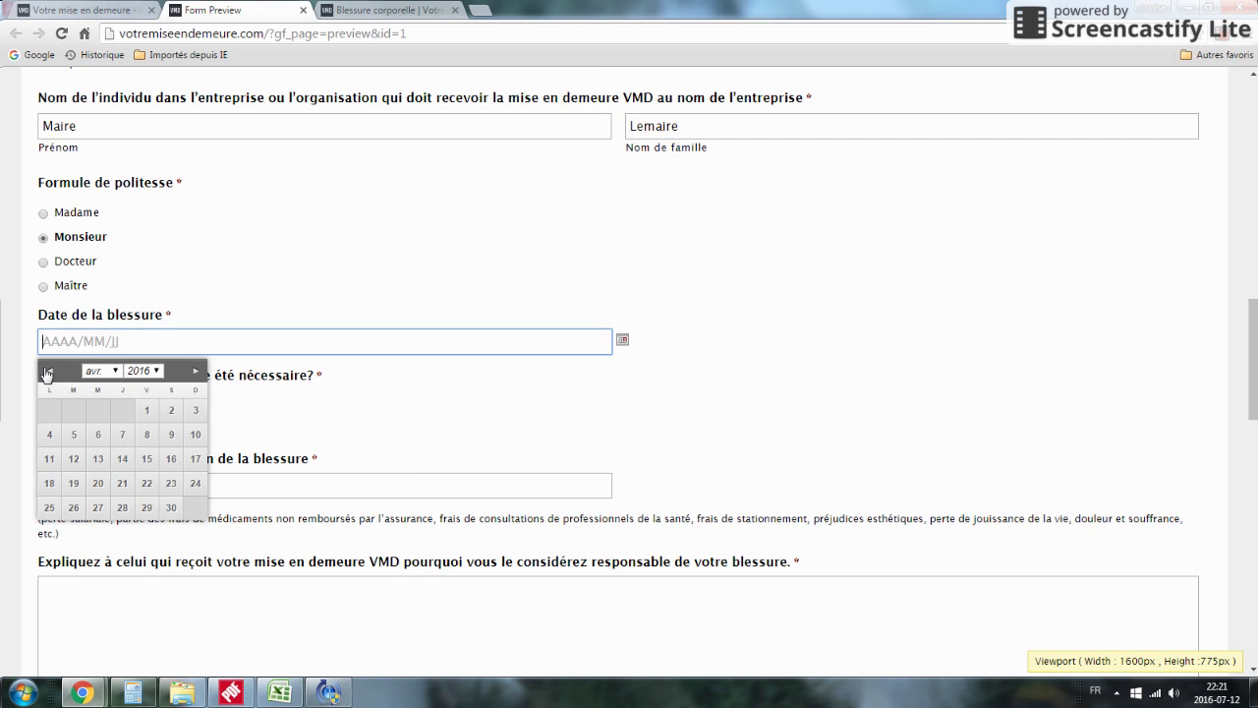
left_click(47, 371)
left_click(47, 370)
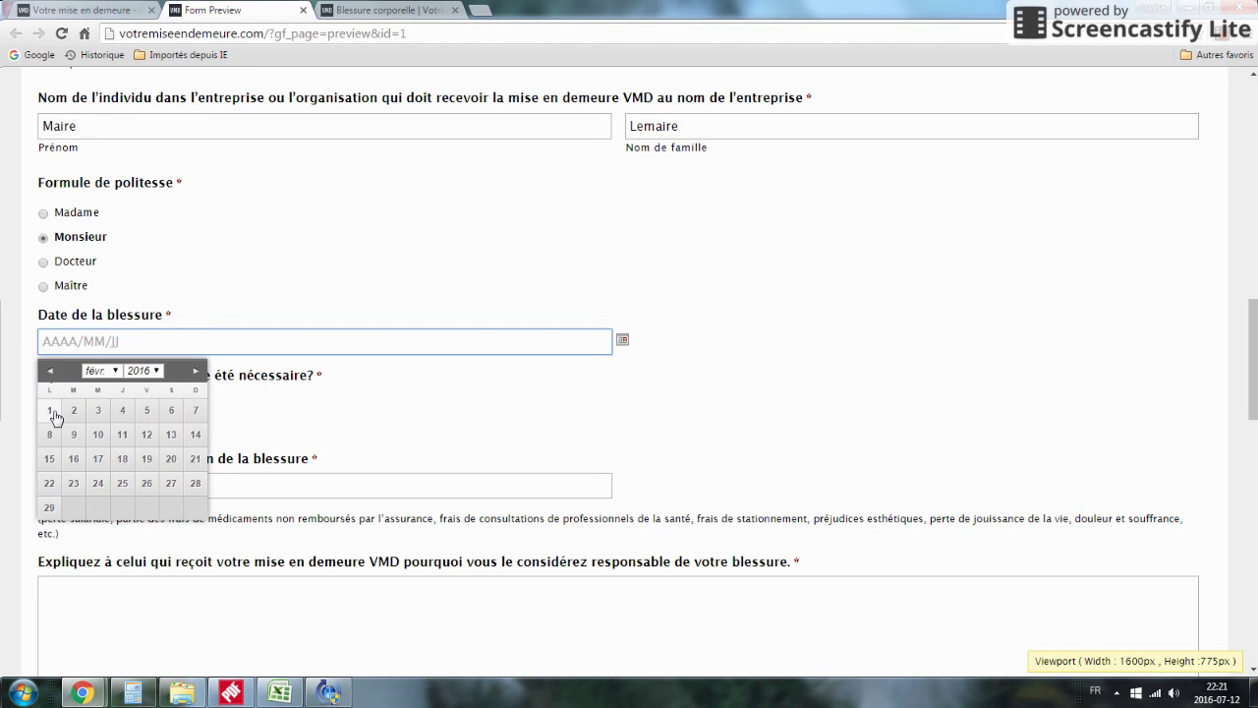
left_click(49, 410)
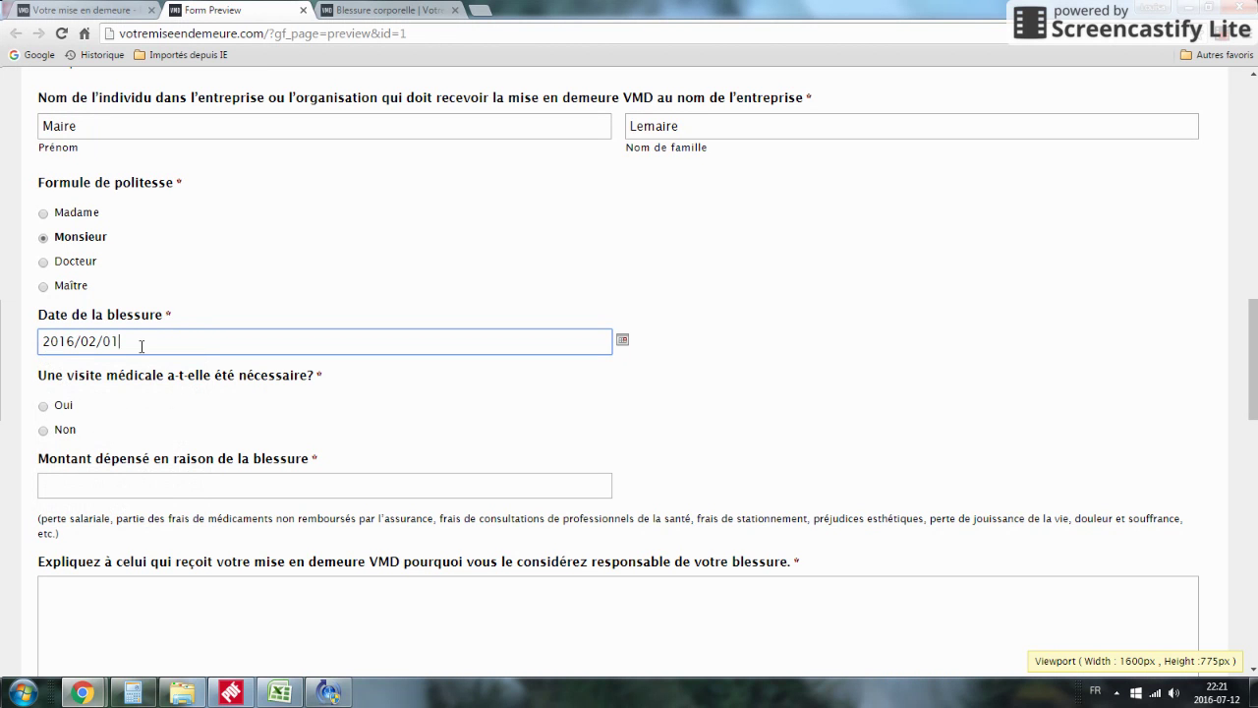
left_click(42, 406)
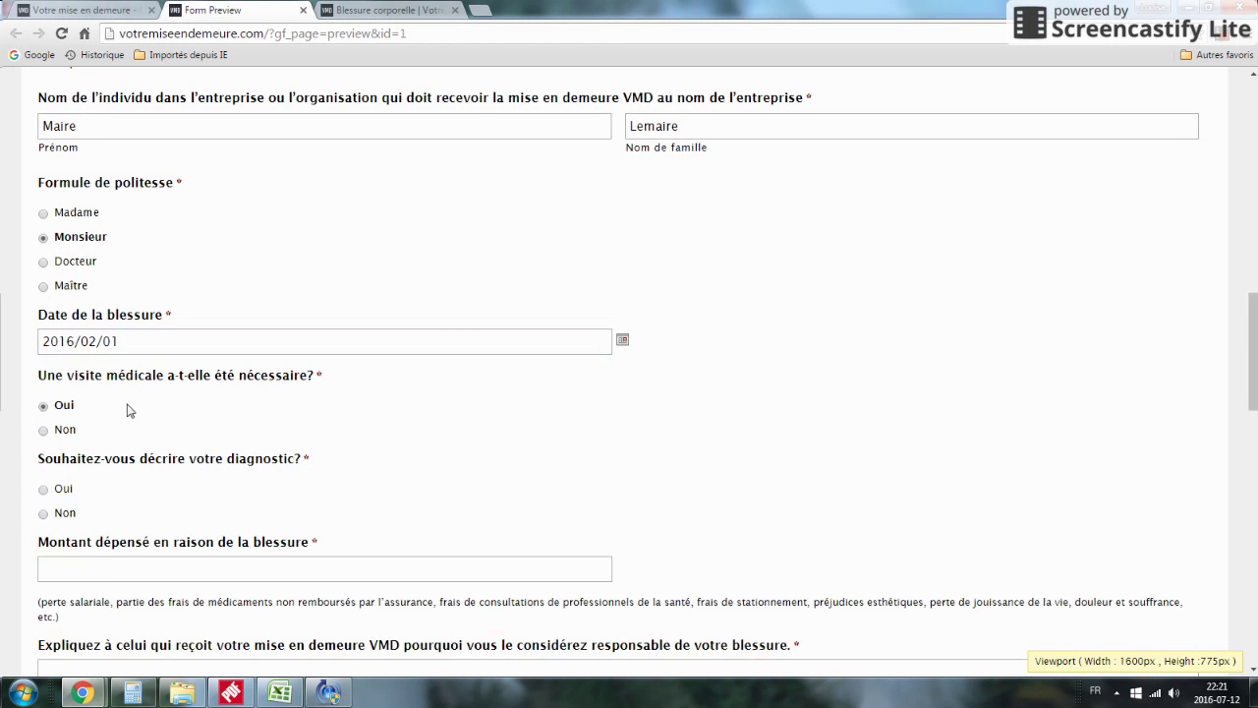
scroll(126, 411, "down", 1)
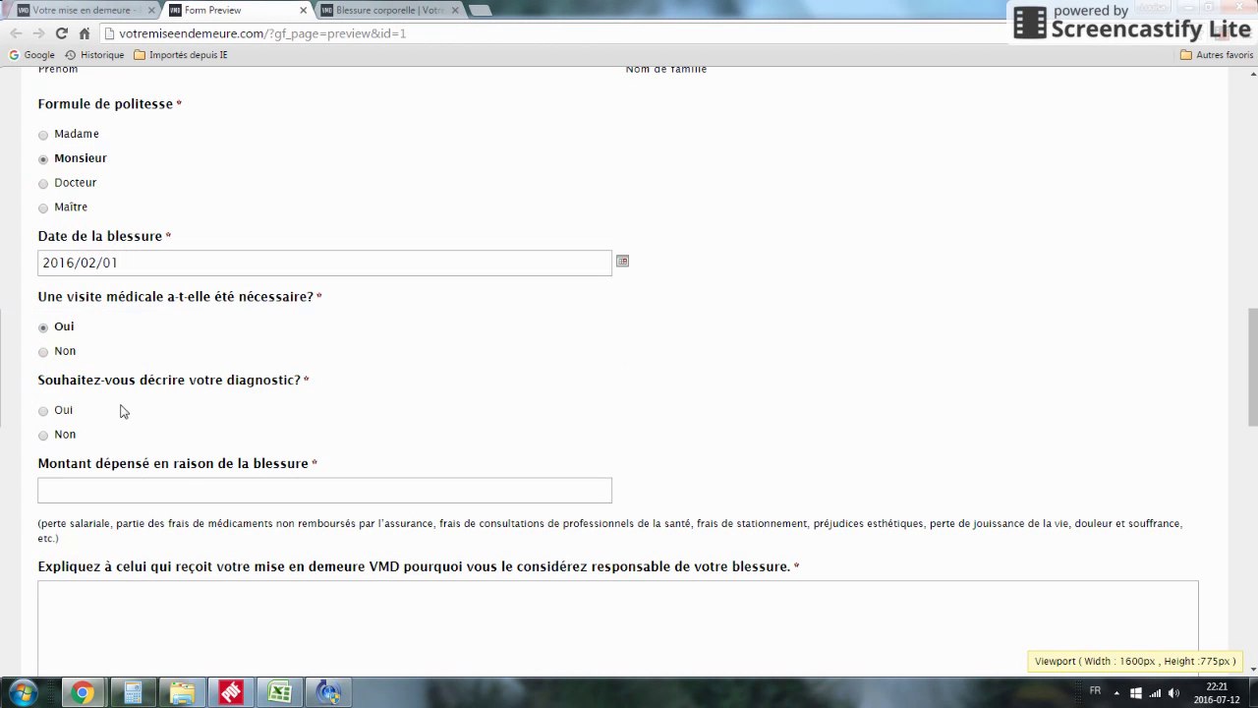
Step: Answer Oui to describing the diagnosis and enter 'J'ai subi une fracture de la hanche'
left_click(43, 411)
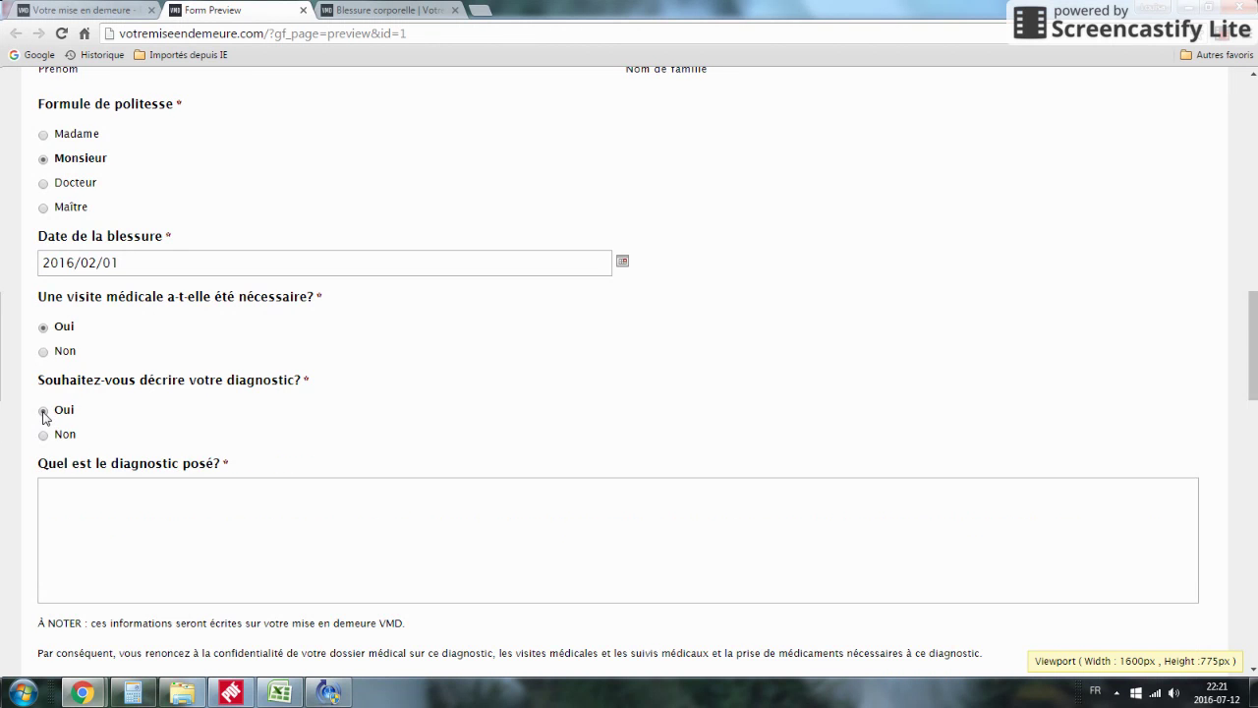
scroll(88, 483, "down", 2)
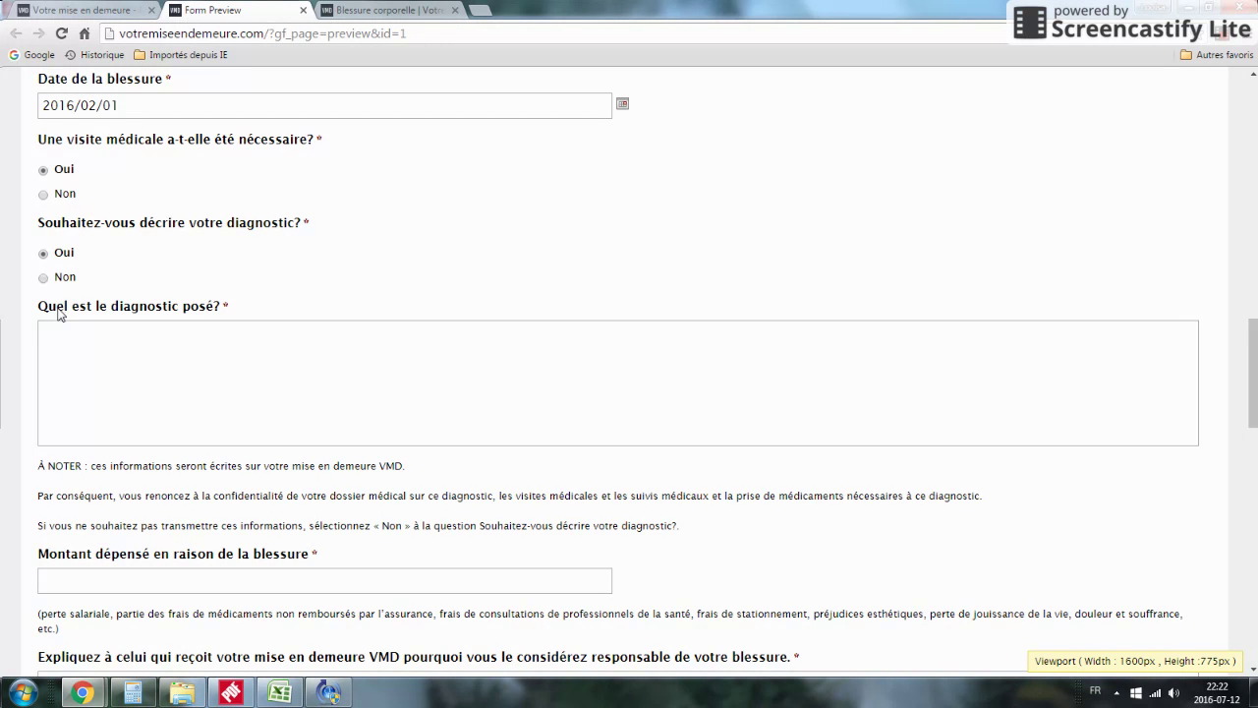
left_click(89, 358)
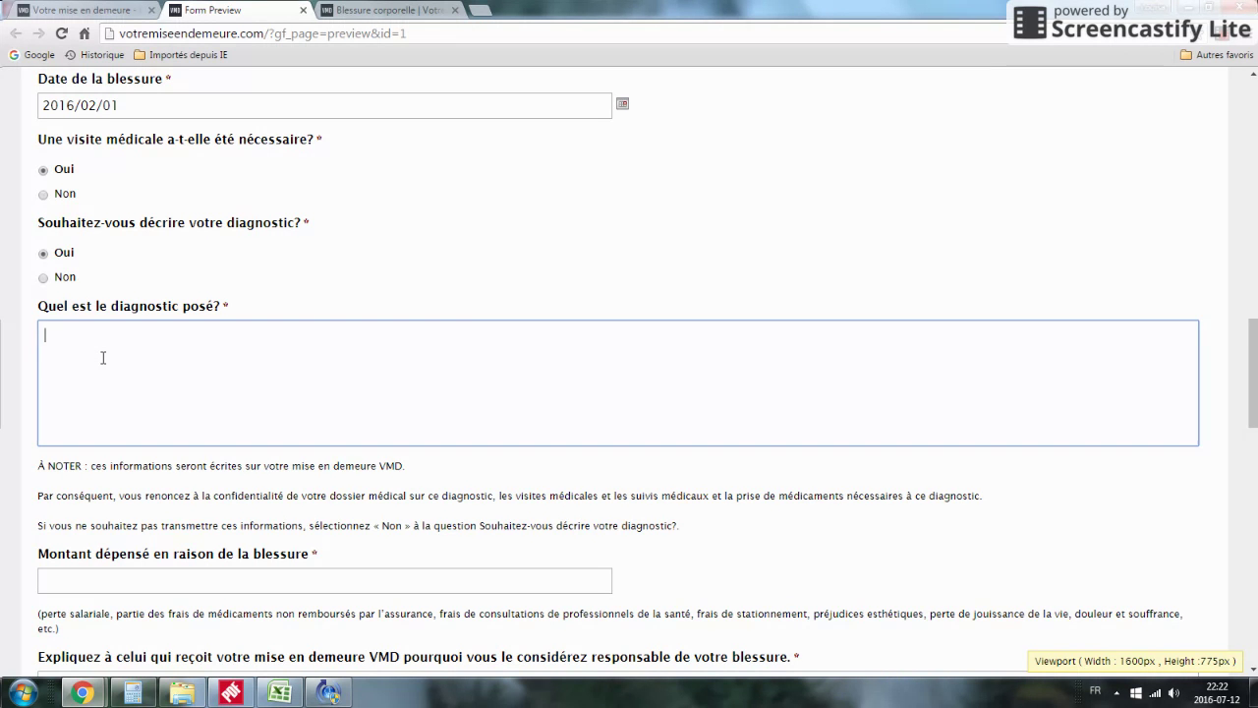
type("J'ai subi une fracture de la hanche")
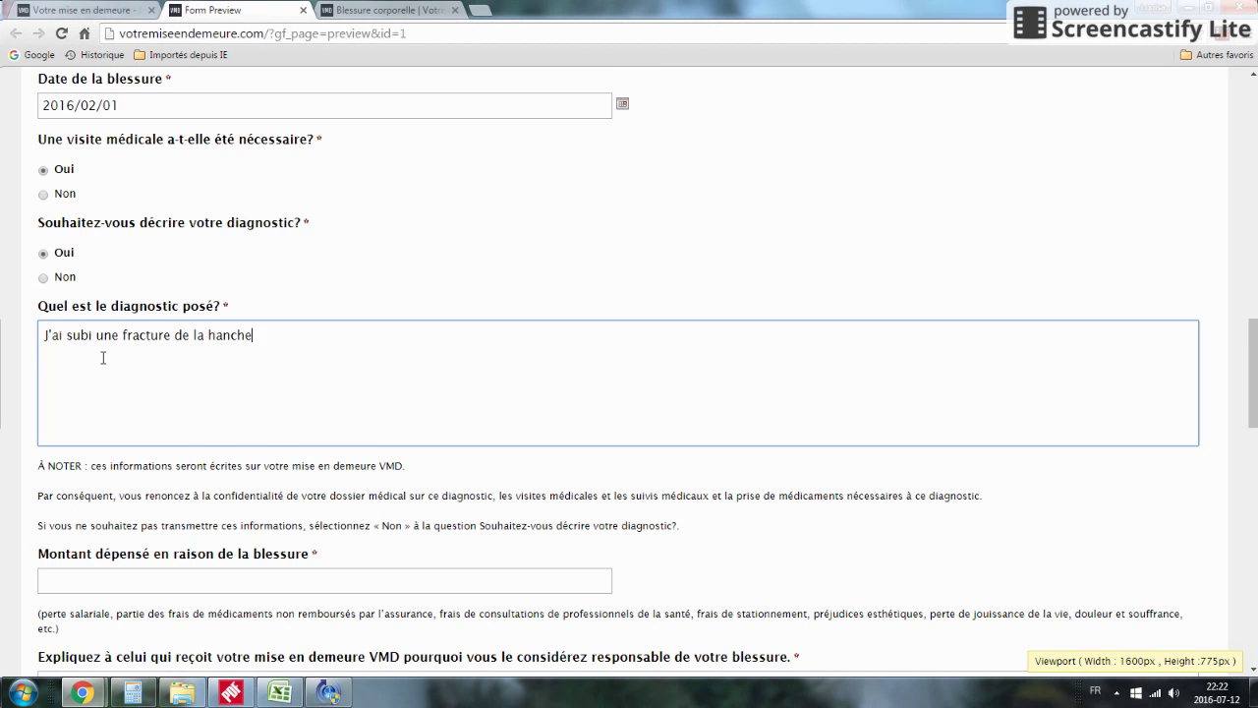
scroll(102, 358, "down", 2)
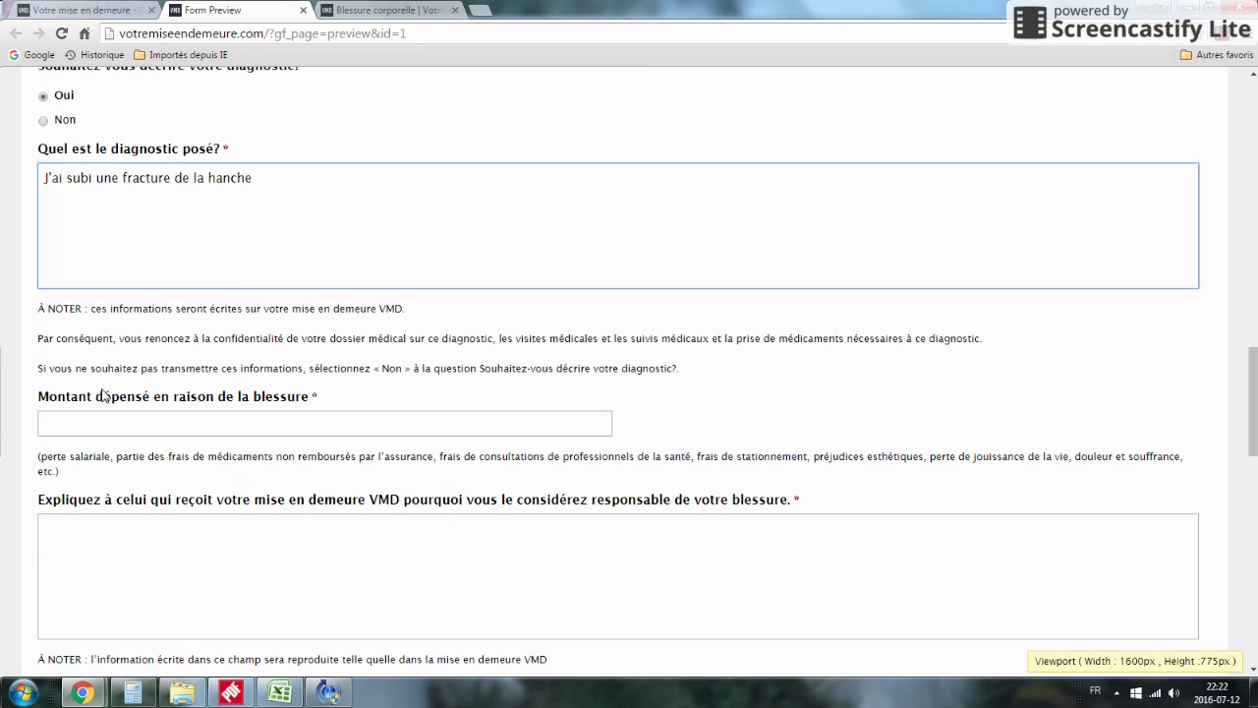
left_click(112, 423)
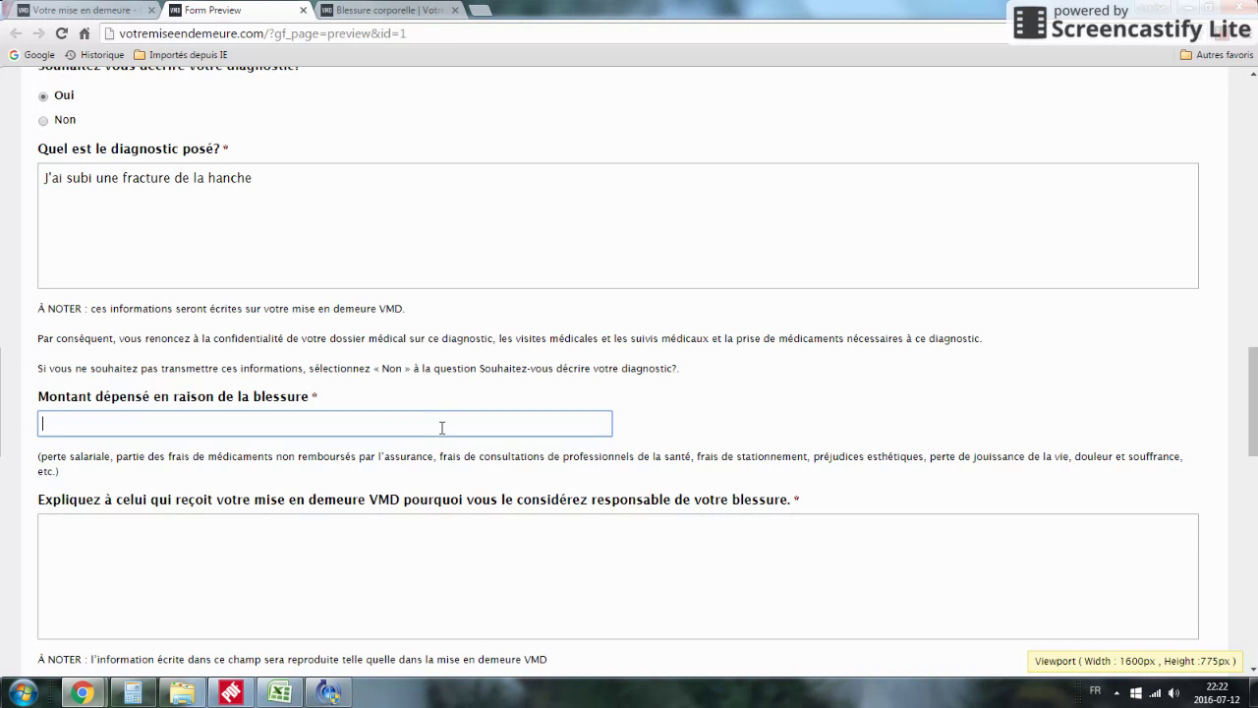
Step: Type 10 000 in the 'Montant dépensé en raison de la blessure' field
type("10 000")
scroll(443, 425, "down", 3)
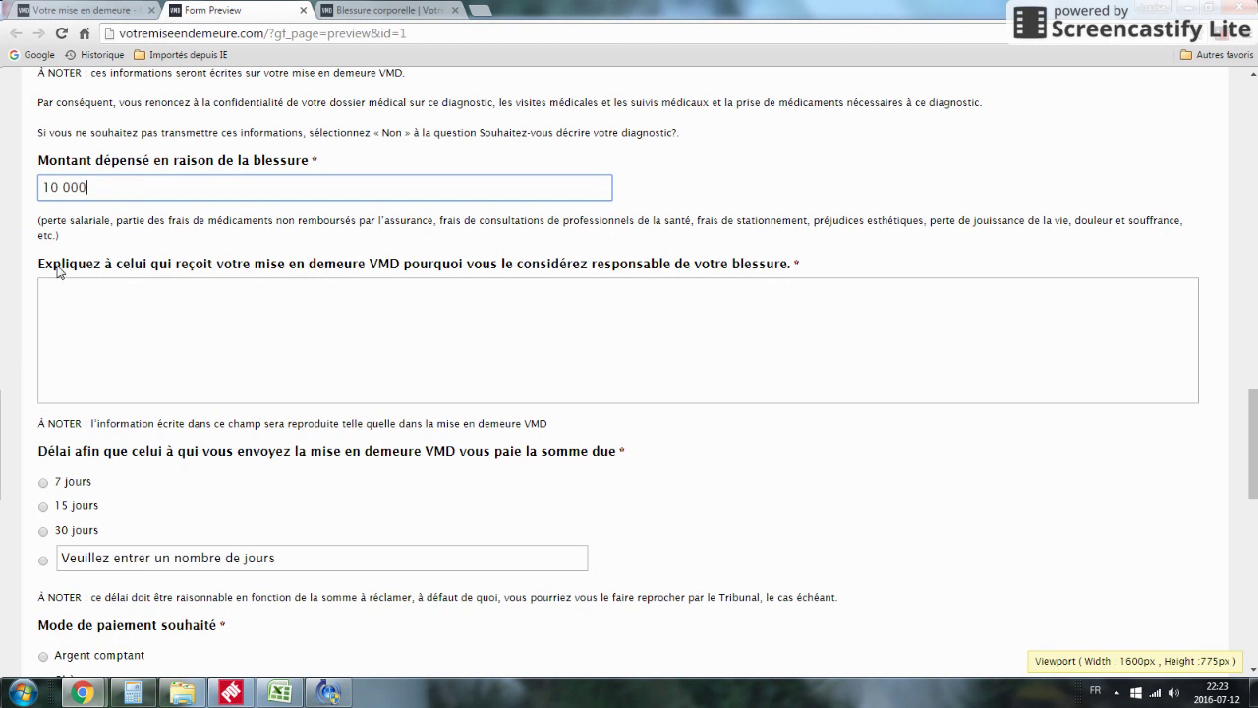
Step: Explain the recipient's responsibility with 'Vous n'avez pas déblayé les trottoirs'
left_click(146, 307)
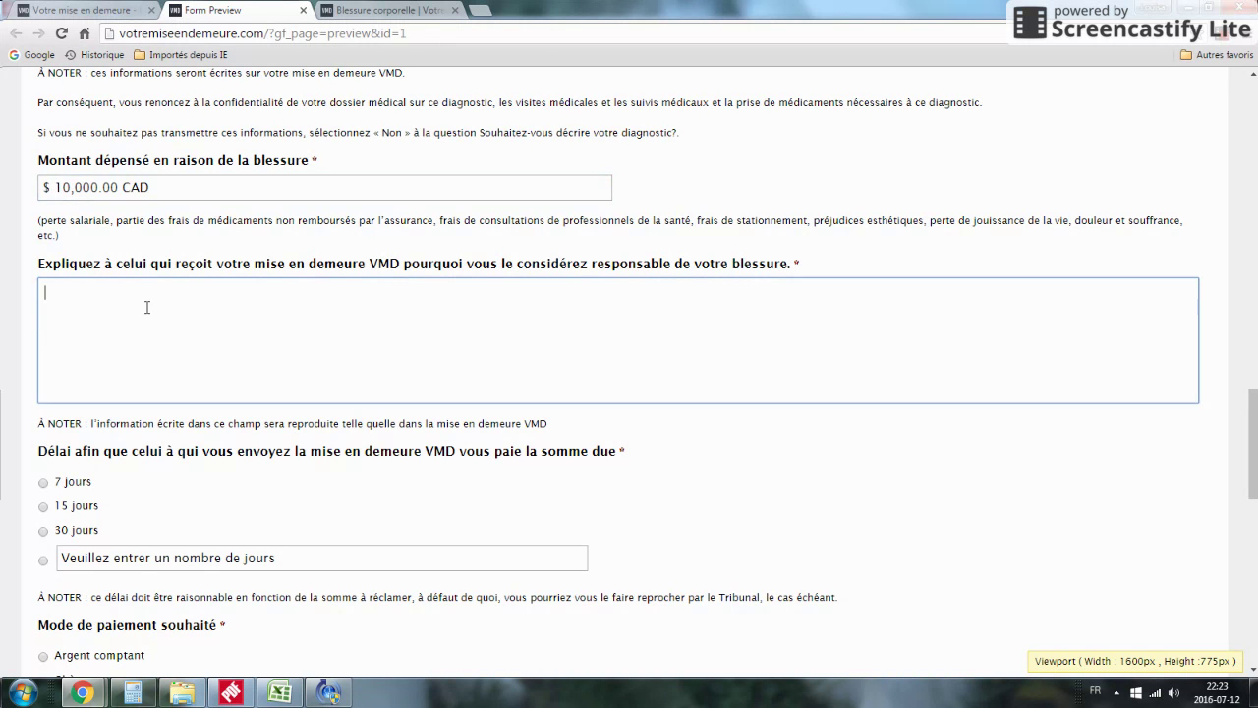
type("Vous n'avez pas déblayé les t")
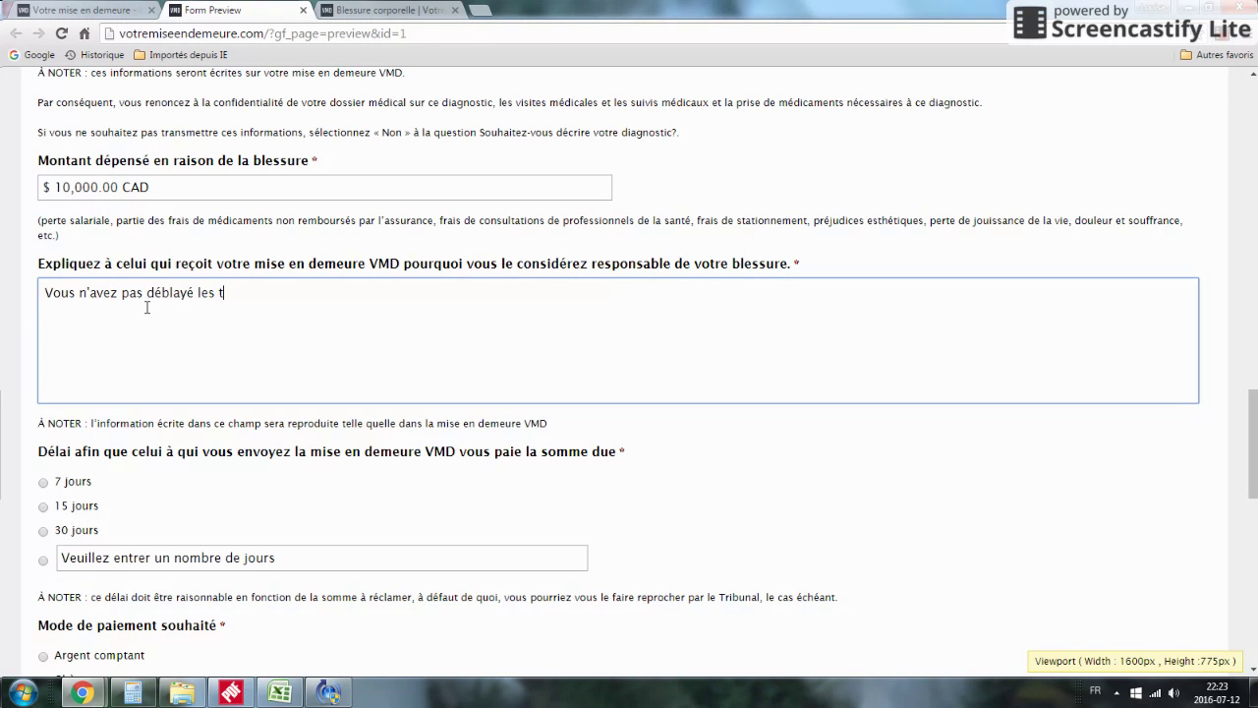
type("rottoirs")
Step: Choose a 30 jours payment deadline and Argent comptant as the payment method
scroll(118, 403, "down", 2)
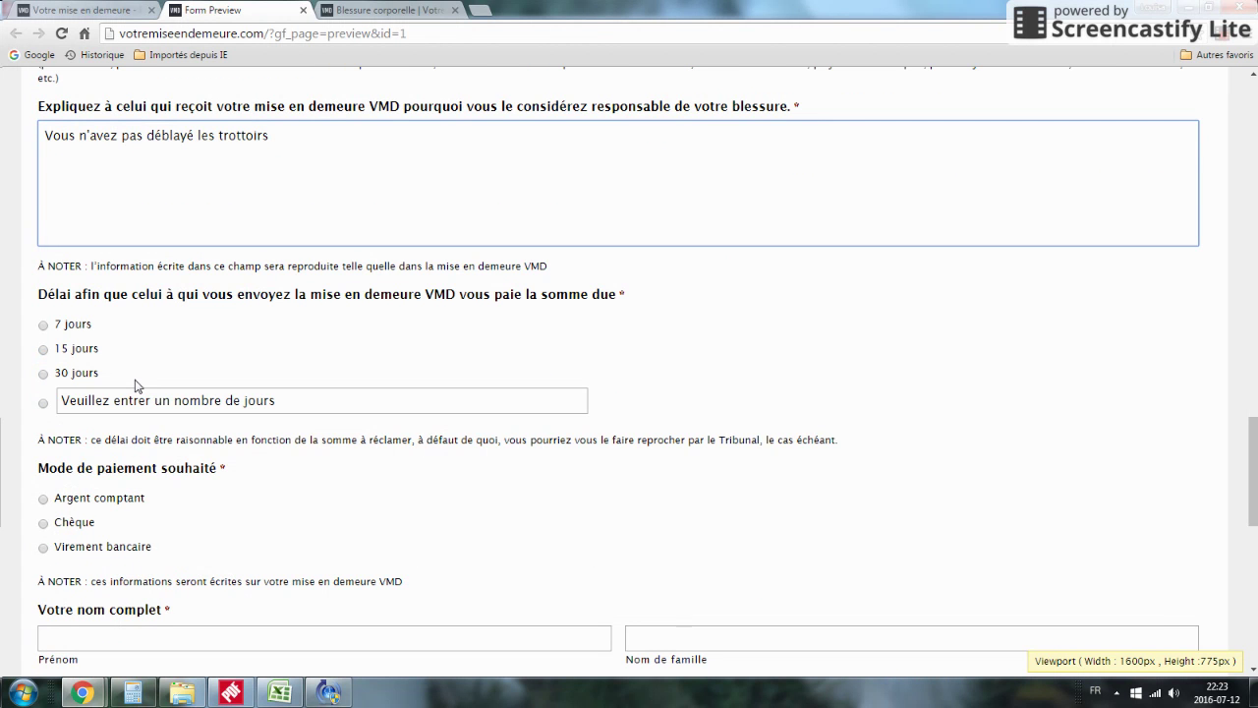
left_click(44, 377)
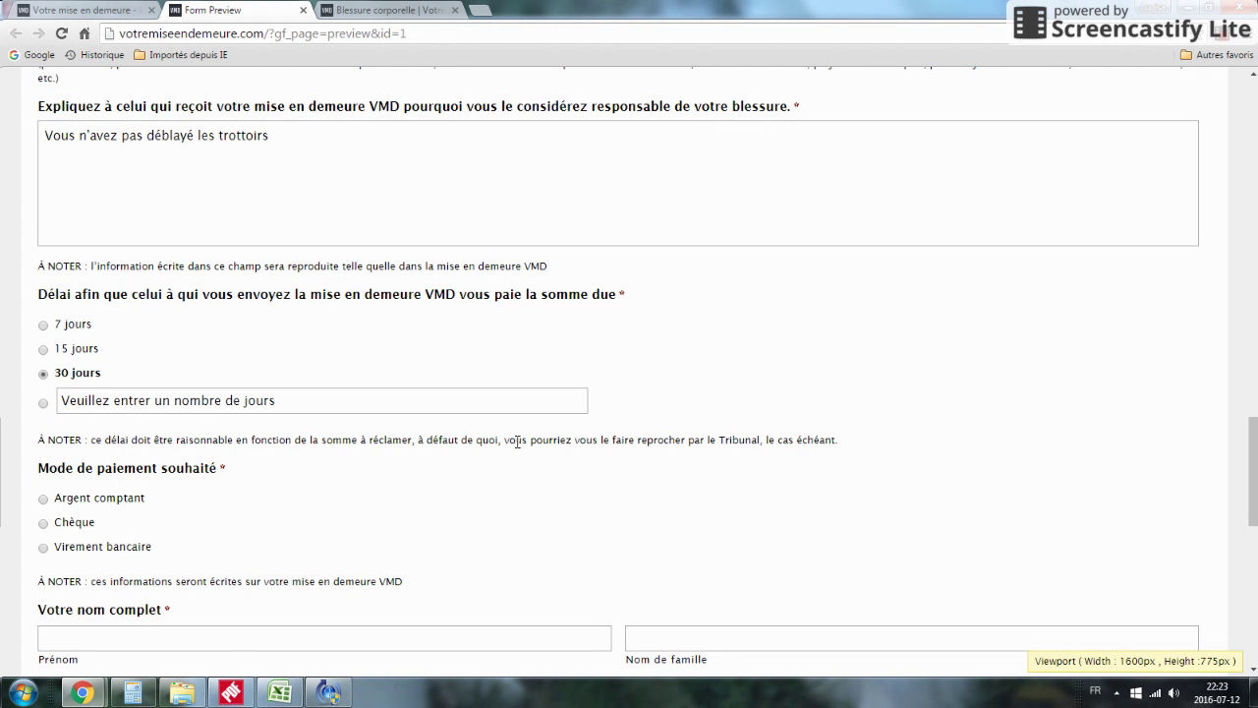
scroll(407, 399, "down", 3)
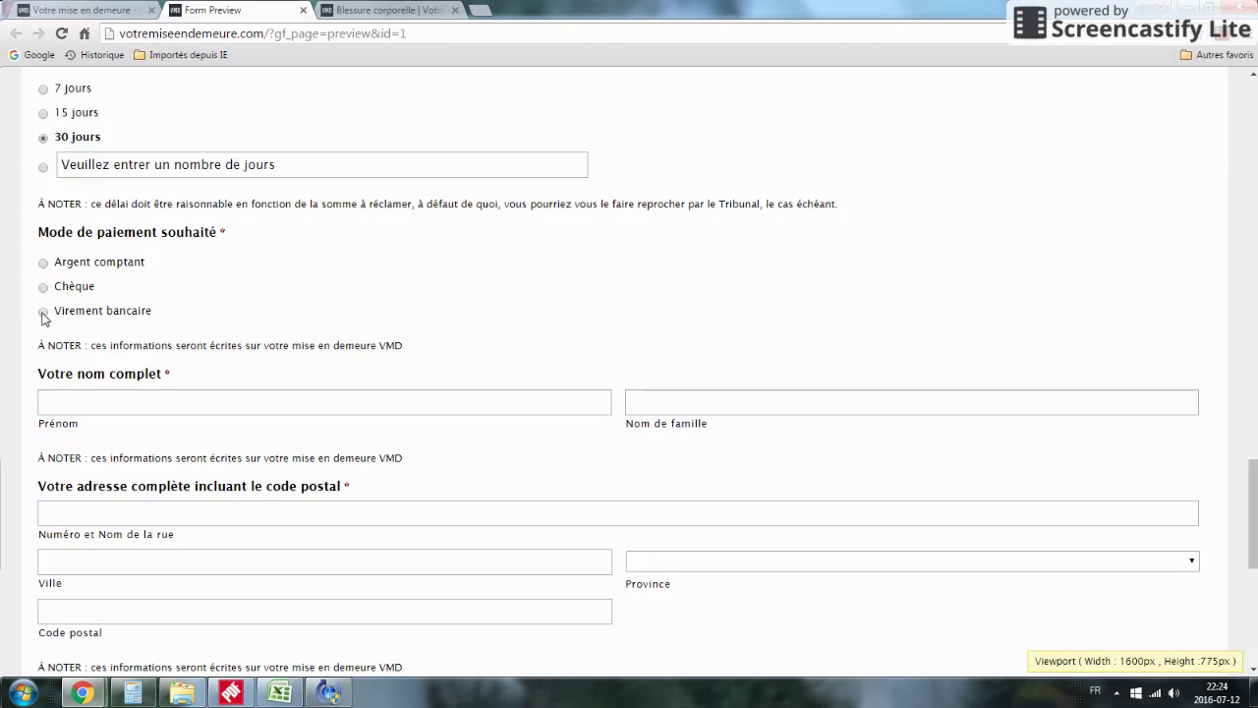
left_click(43, 263)
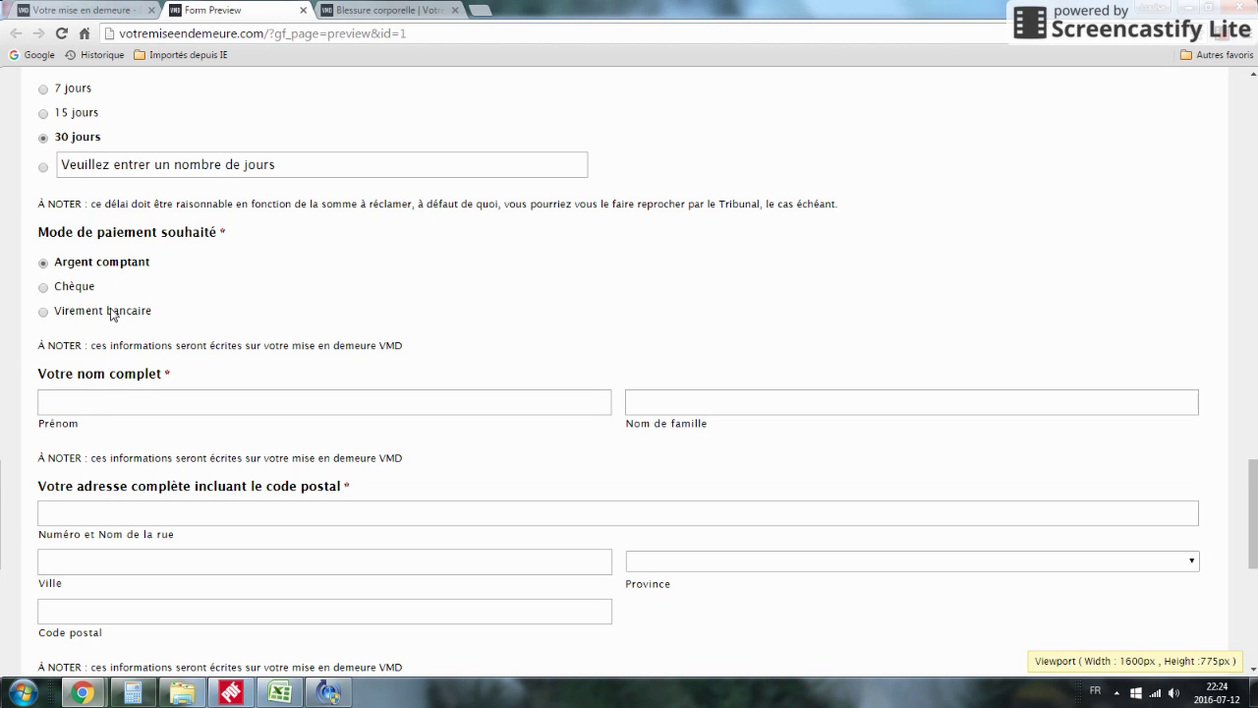
scroll(102, 302, "down", 2)
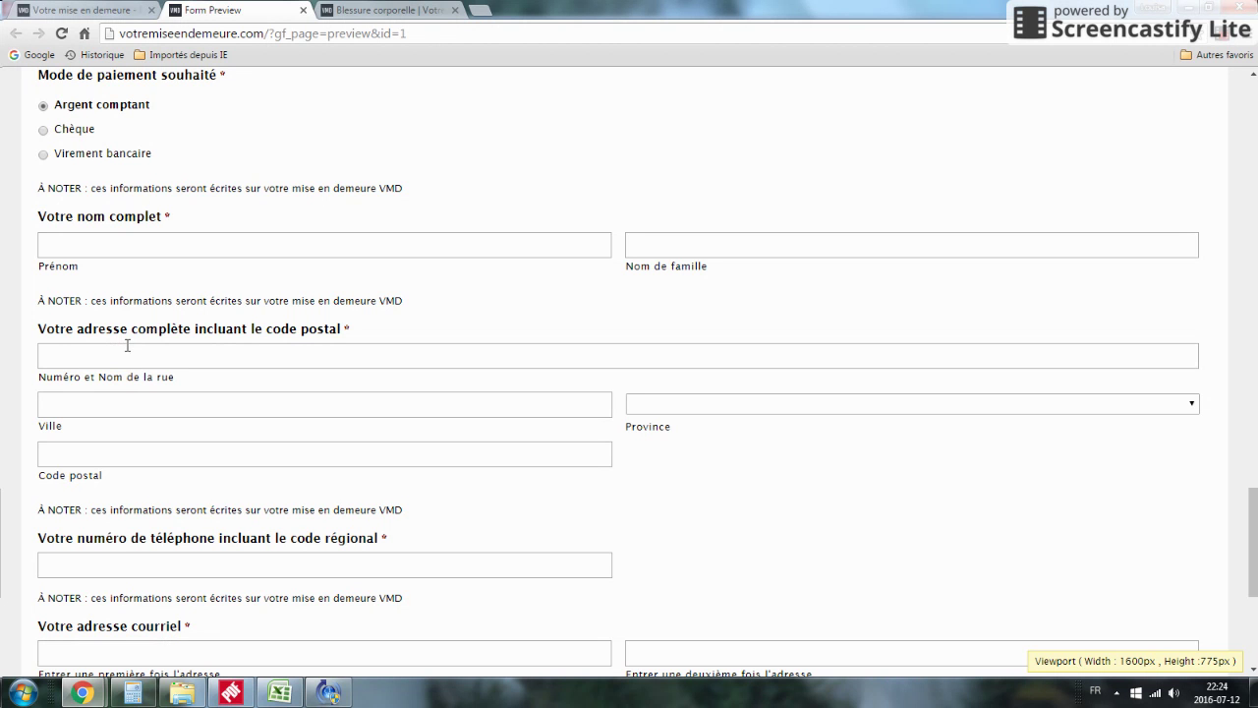
Step: Enter the claimant's first and last name
left_click(90, 243)
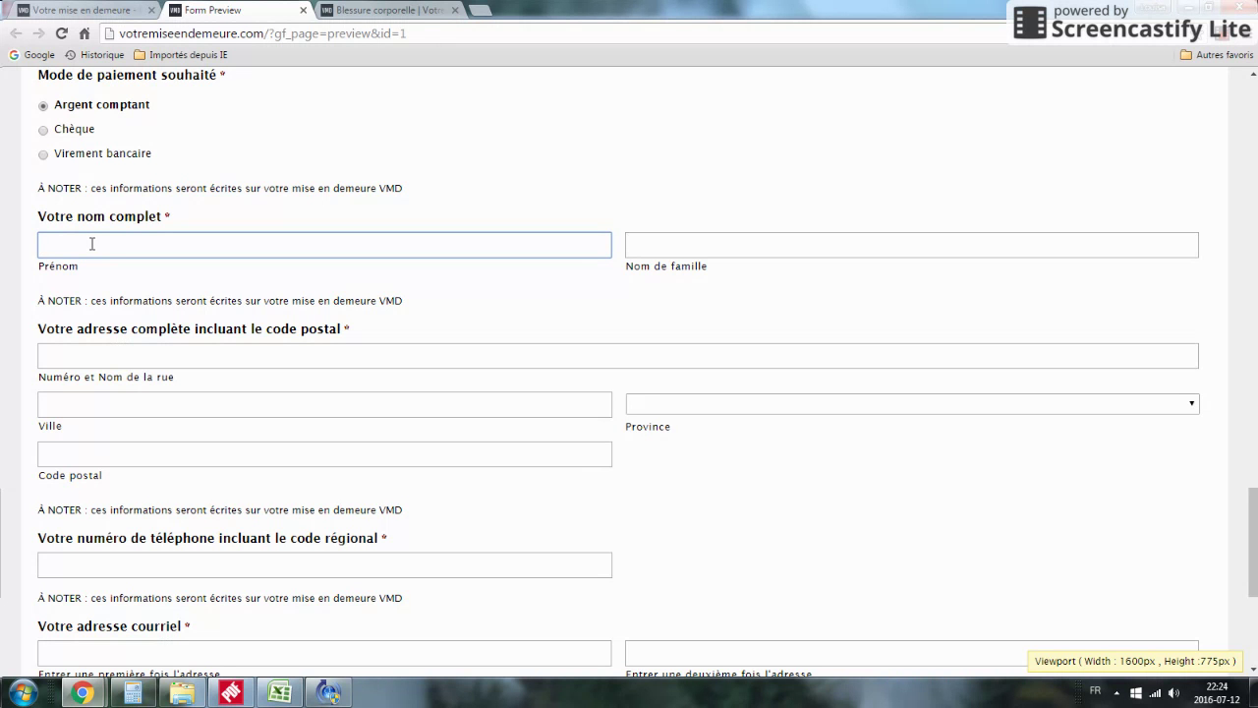
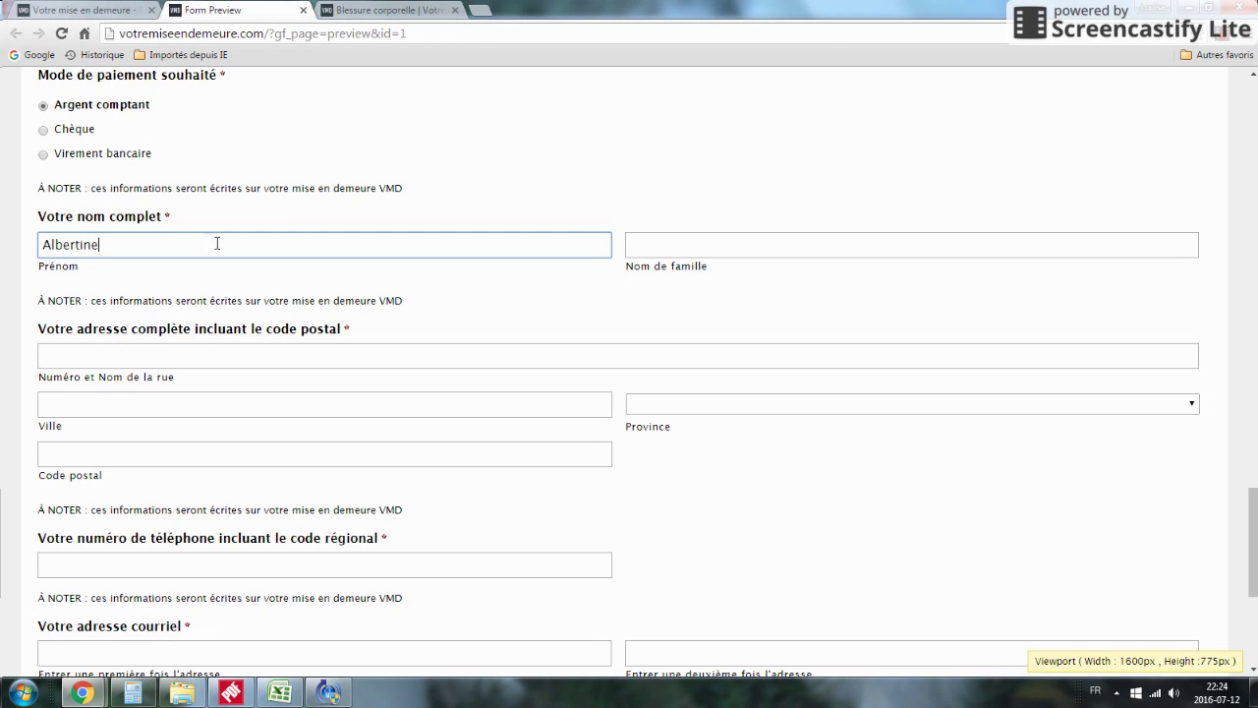
left_click(647, 246)
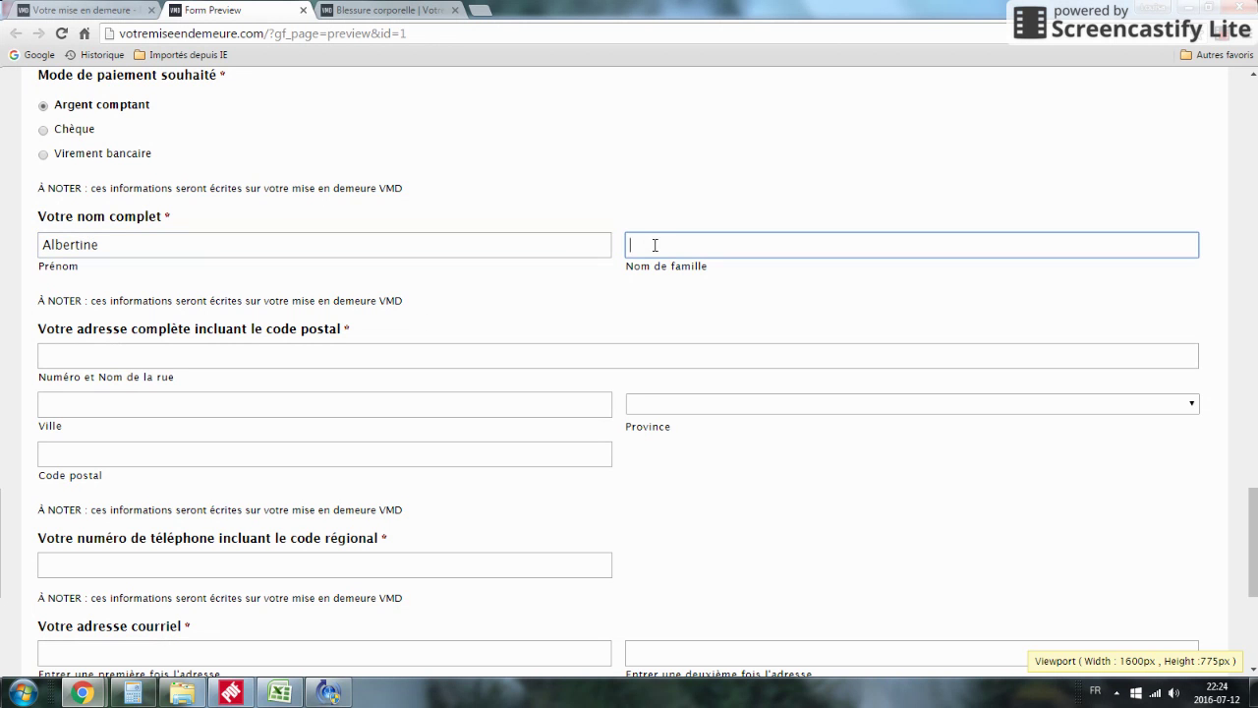
Step: Enter the claimant's street address and city, choose Quebec as province, and add the postal code
left_click(205, 355)
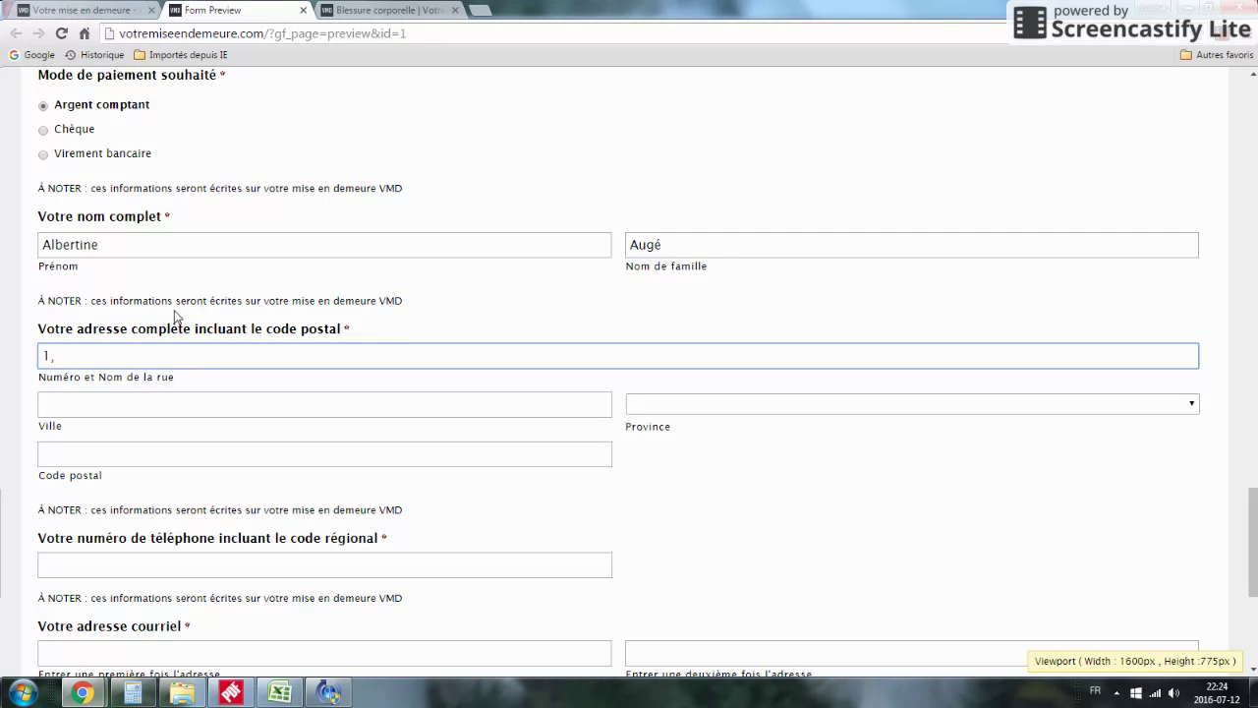
type("ere")
key("BackSpace")
key("BackSpace")
key("BackSpace")
key("BackSpace")
type("1ere Avenue")
left_click(100, 401)
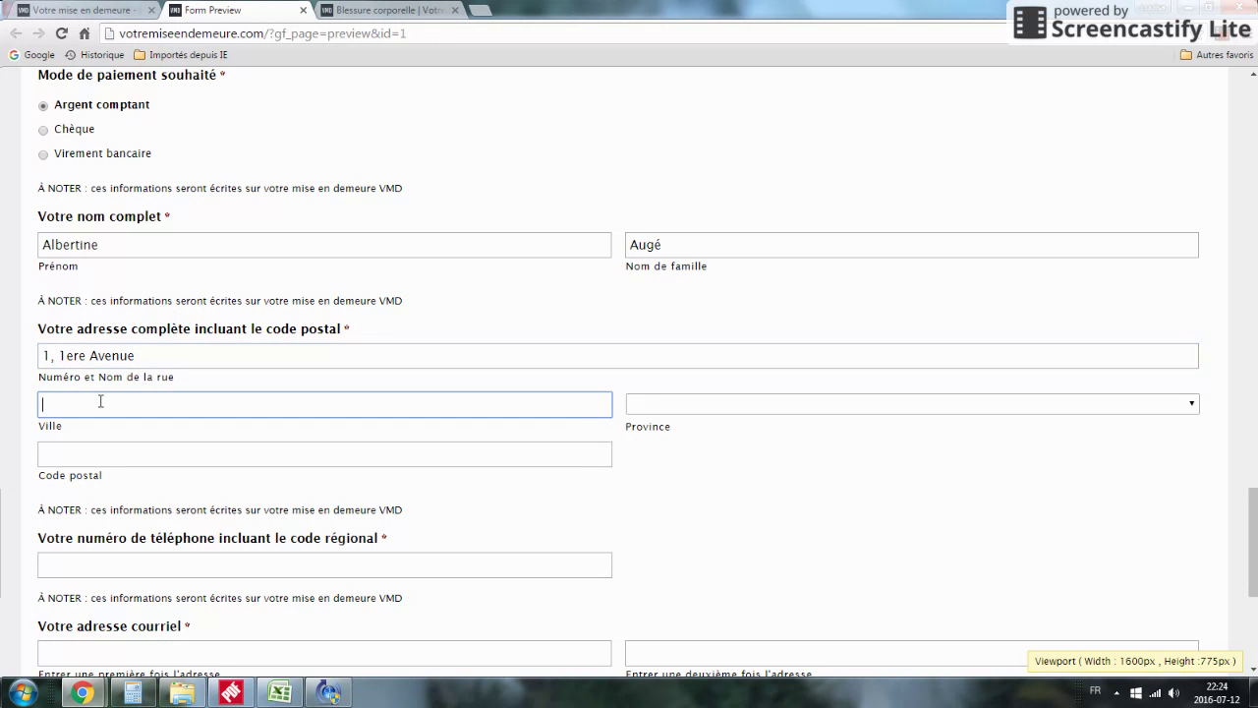
type("Ville Fictive")
left_click(657, 403)
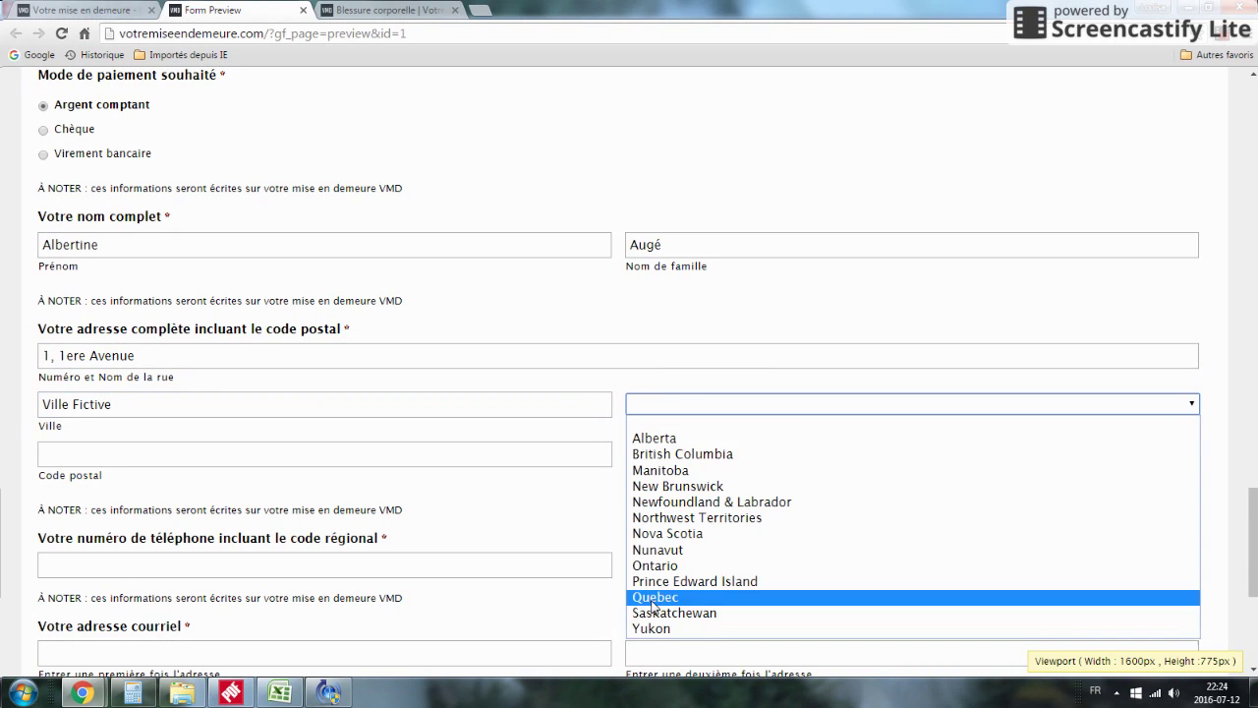
left_click(652, 597)
left_click(67, 454)
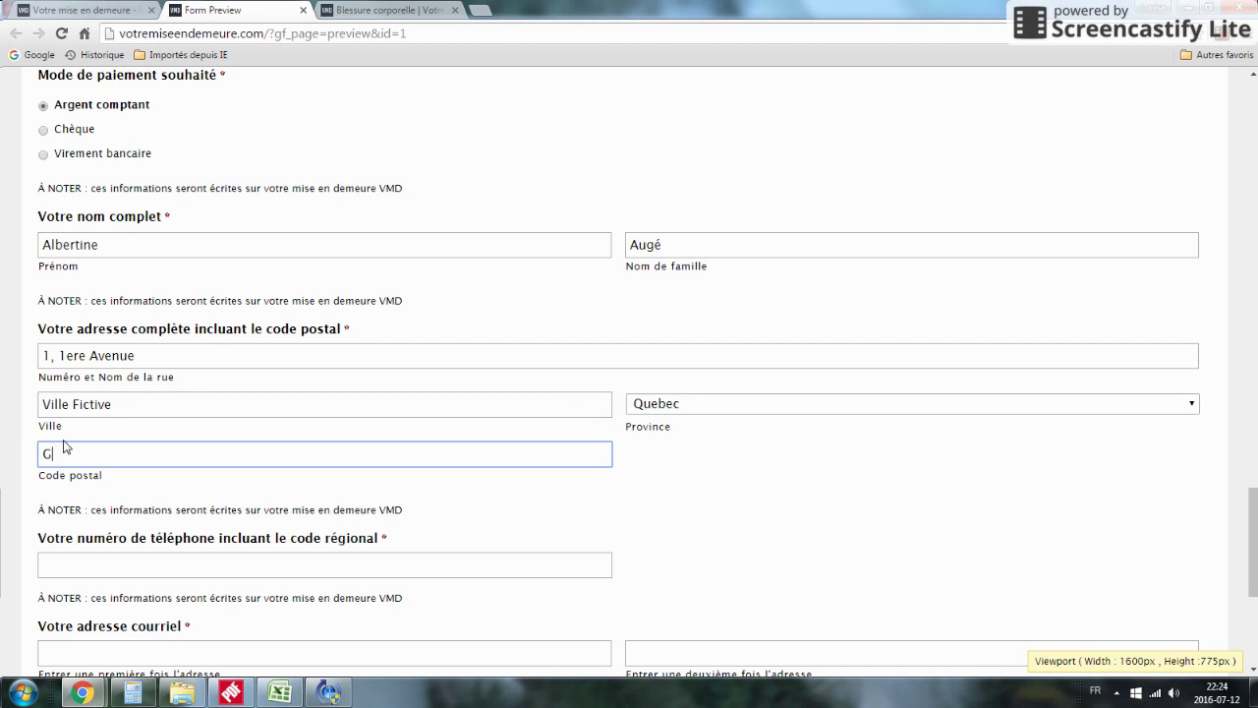
type("G1O")
type(" 2G2")
Step: Enter the claimant's phone number with area code
scroll(247, 462, "down", 1)
scroll(246, 462, "down", 2)
left_click(115, 406)
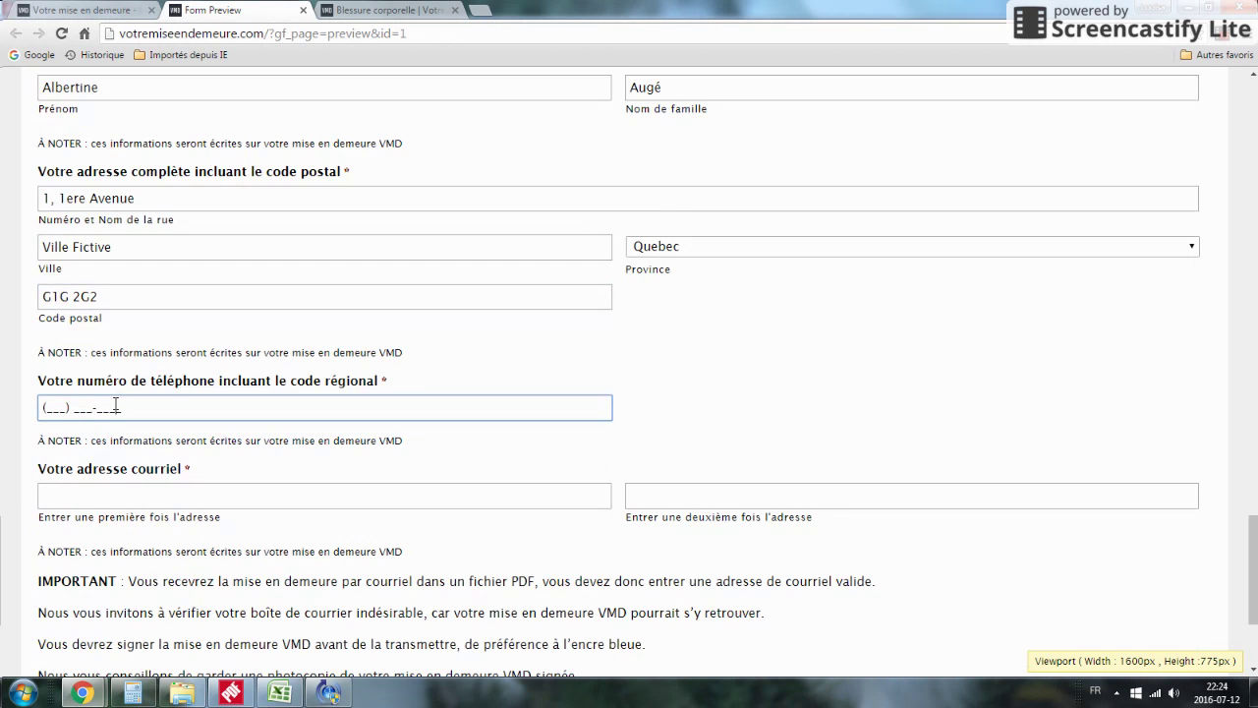
type("4")
key("BackSpace")
left_click(49, 408)
Step: Type the claimant's e-mail address in both 'Votre adresse courriel' fields
left_click(98, 495)
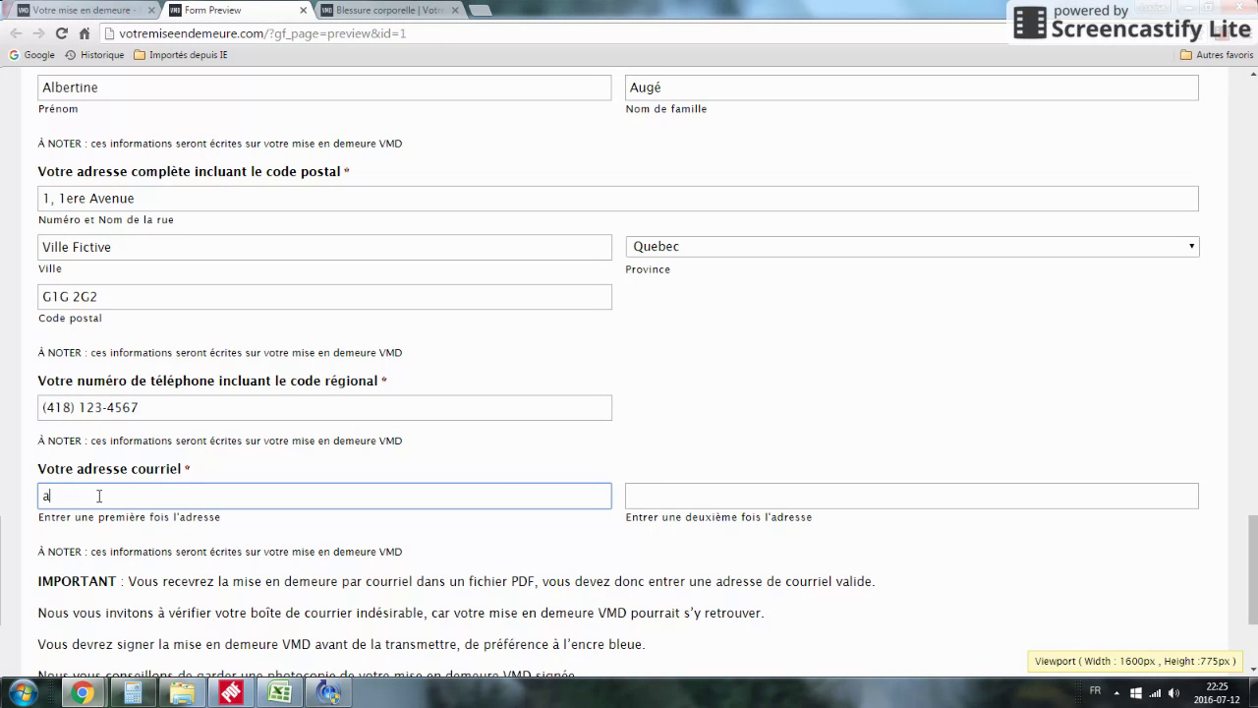
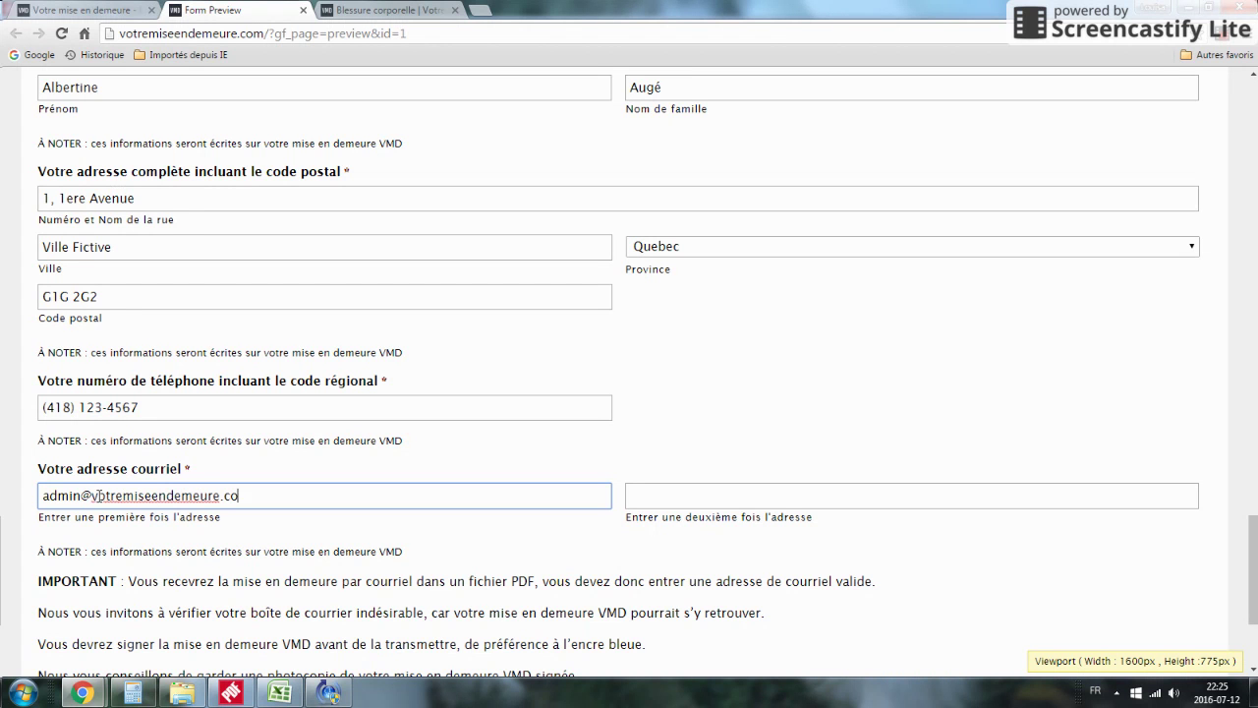
left_click(647, 495)
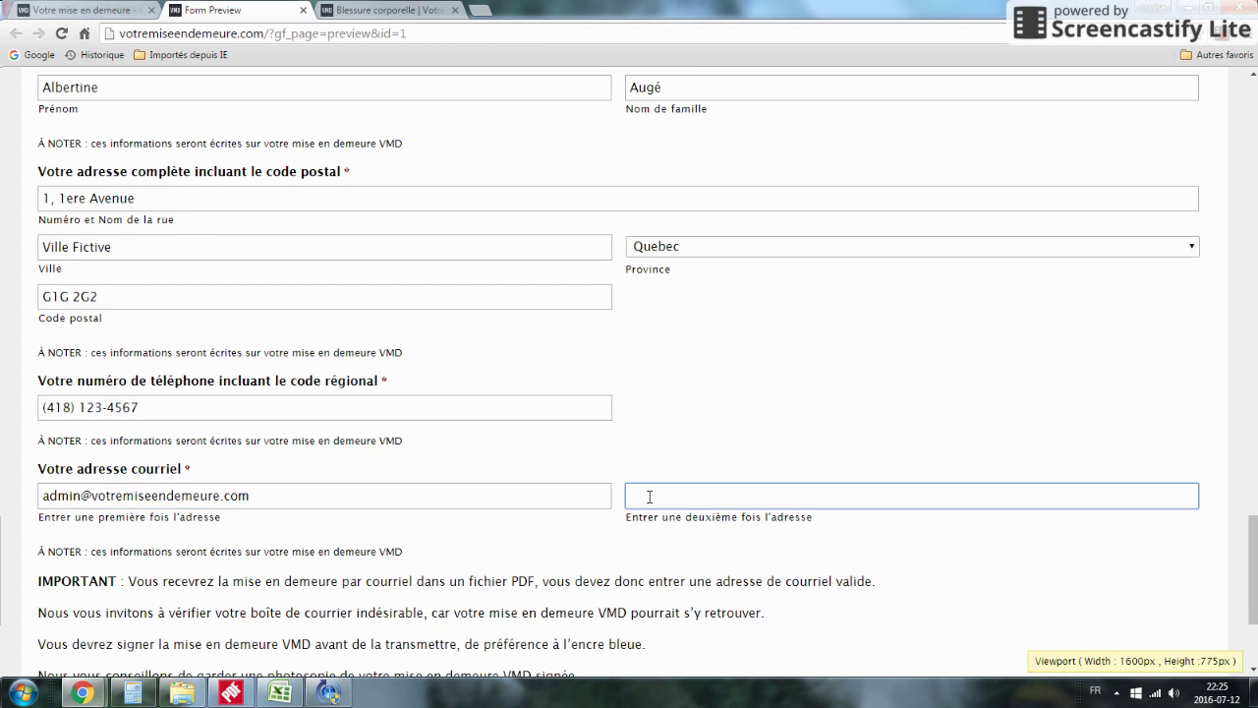
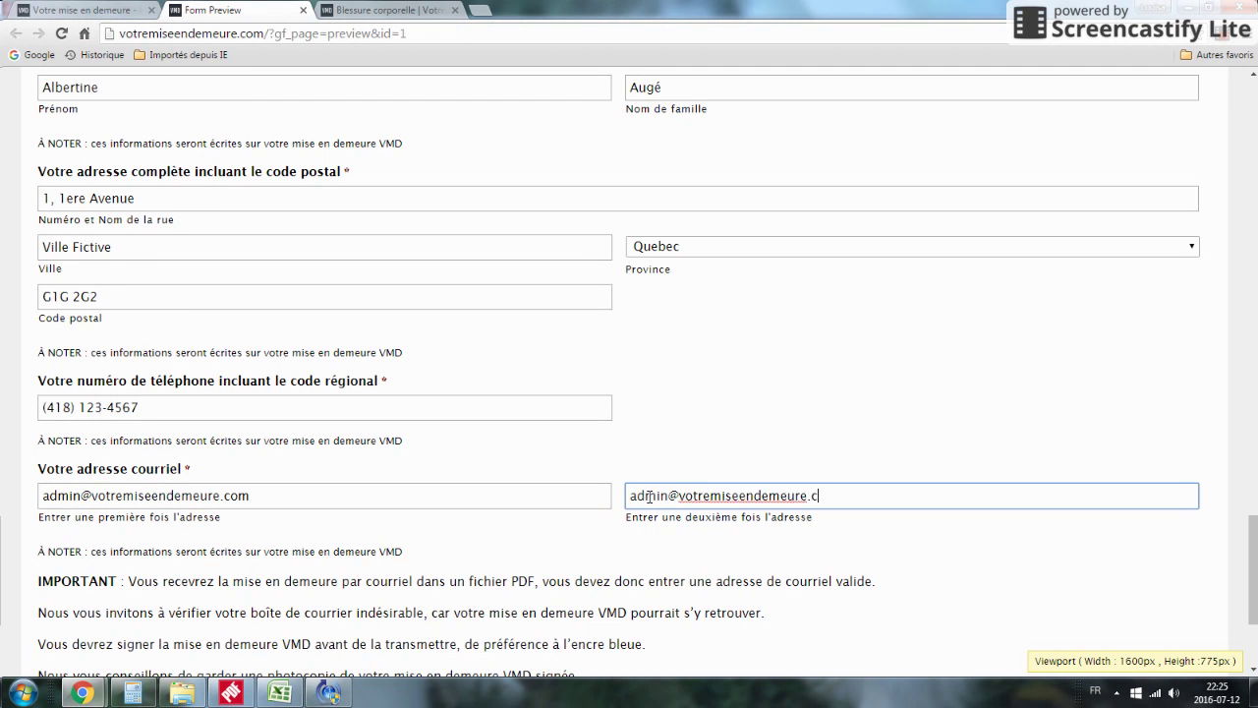
scroll(755, 405, "down", 2)
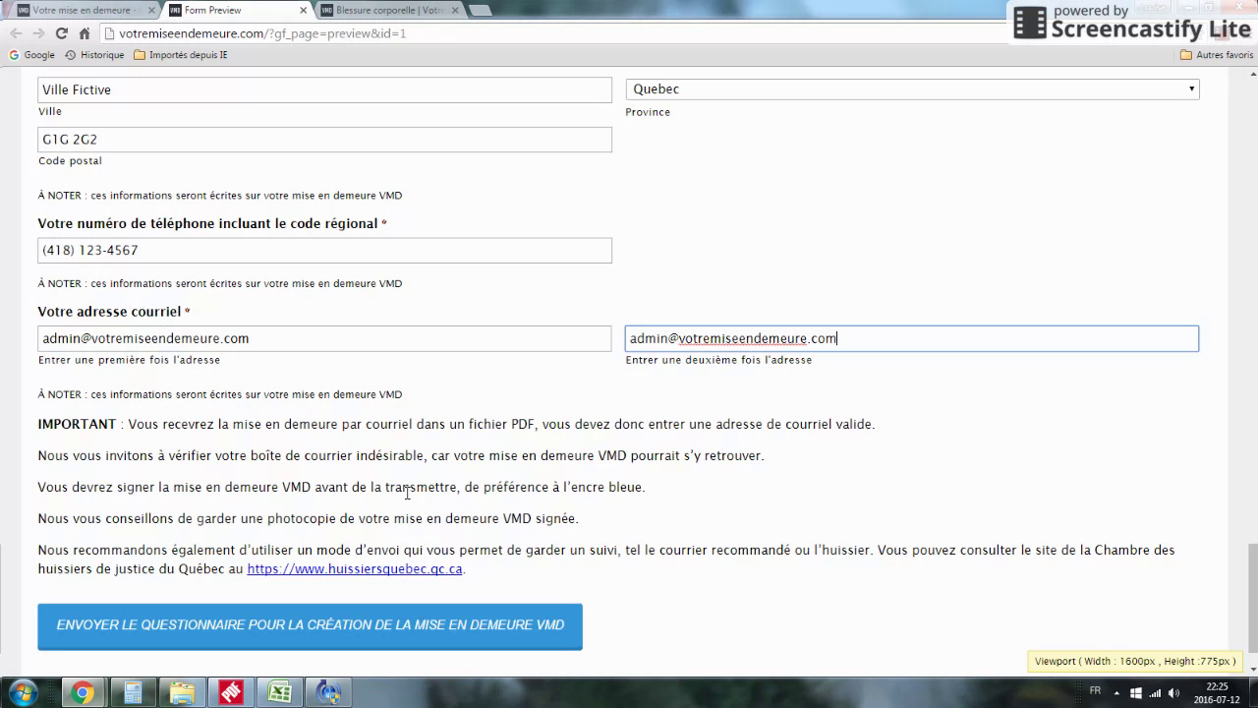
scroll(403, 504, "up", 4)
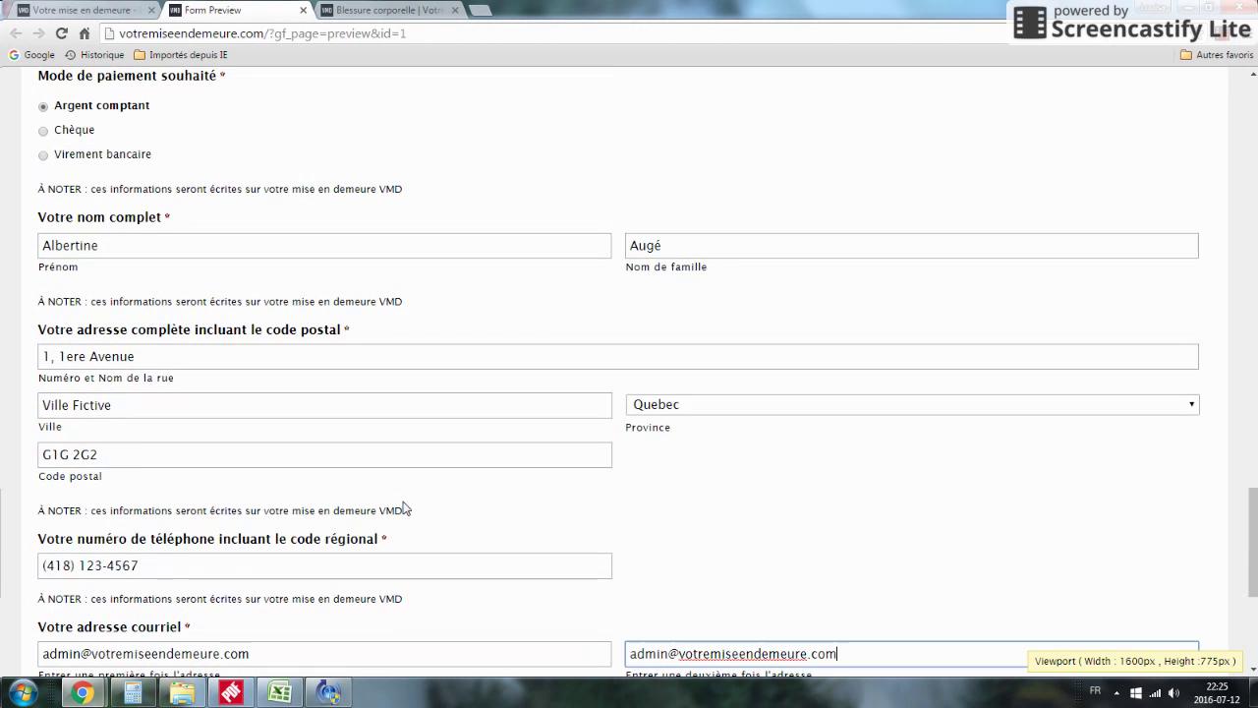
scroll(403, 506, "up", 6)
scroll(358, 285, "down", 4)
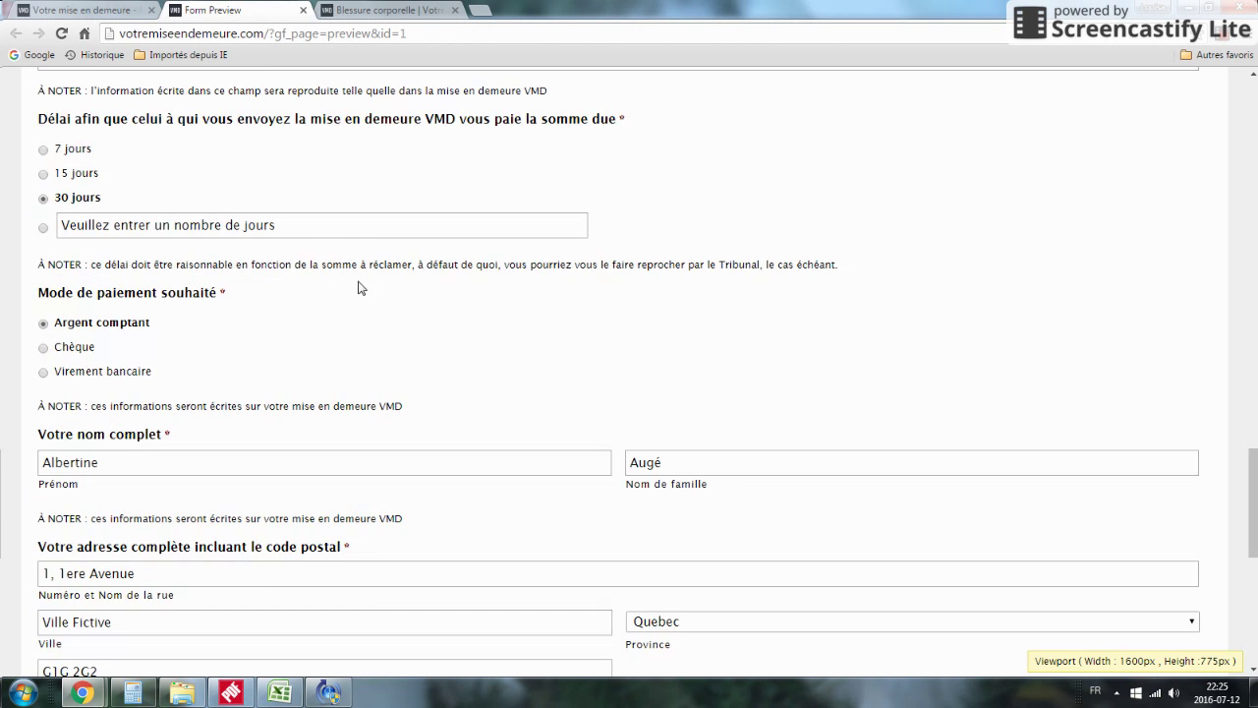
scroll(364, 304, "down", 5)
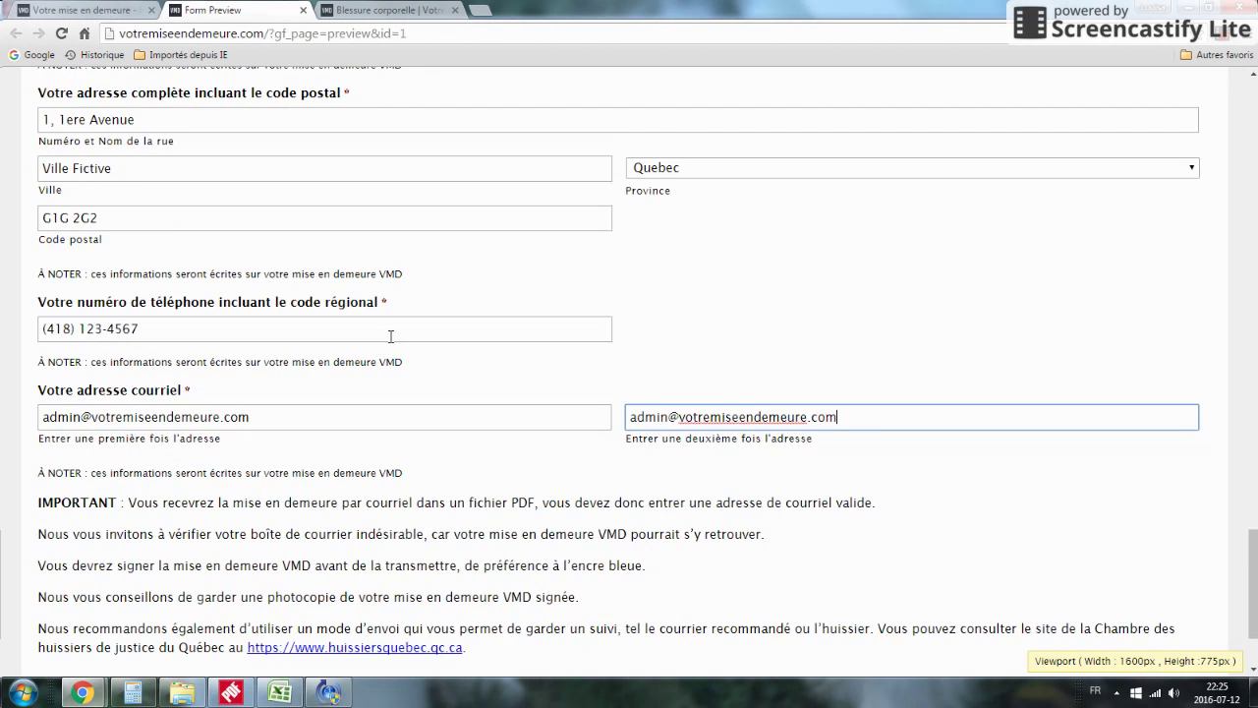
scroll(390, 336, "down", 1)
scroll(385, 331, "up", 6)
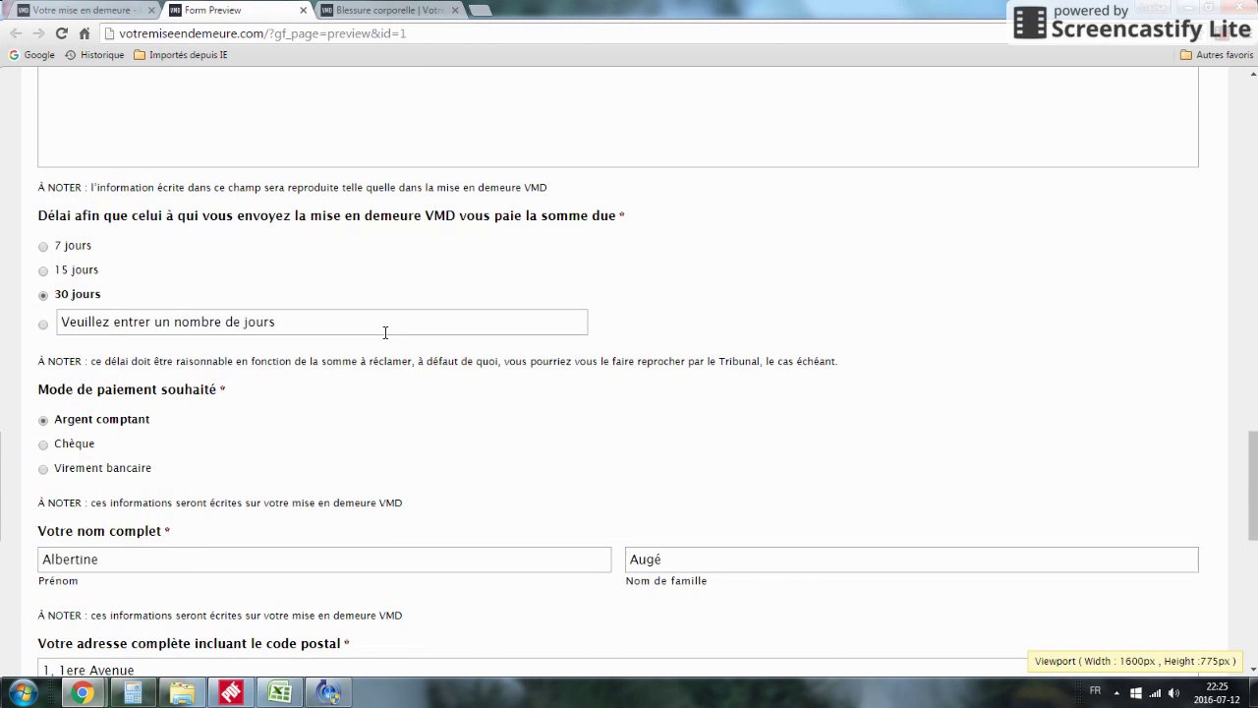
scroll(386, 332, "down", 8)
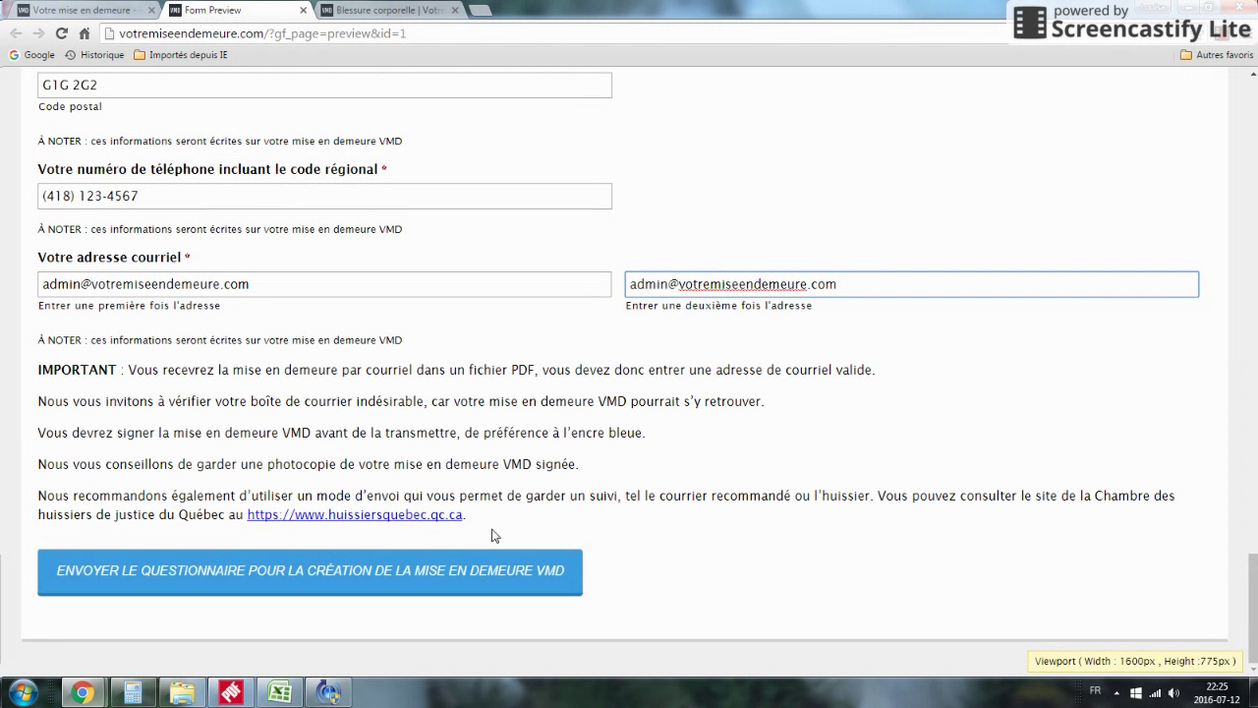
Step: View the 'Votre mise en demeure' PDF and skim its opening about the hip injury and sidewalks
left_click(68, 11)
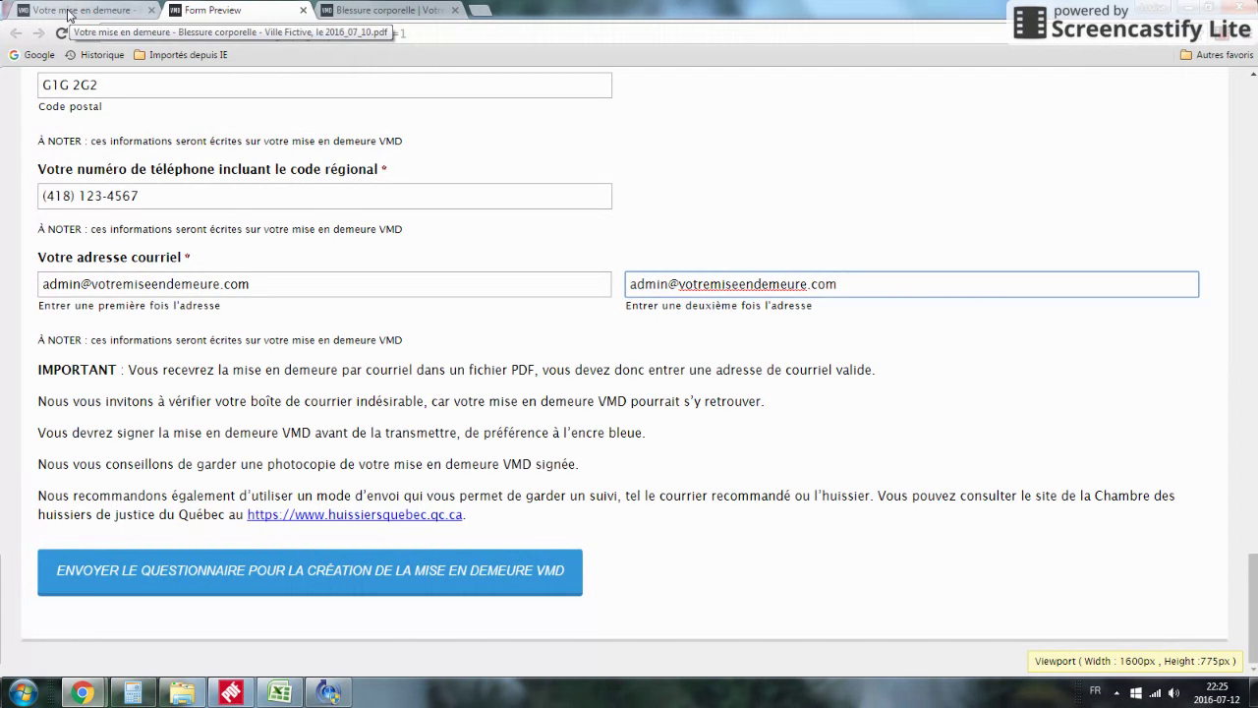
scroll(373, 238, "down", 6)
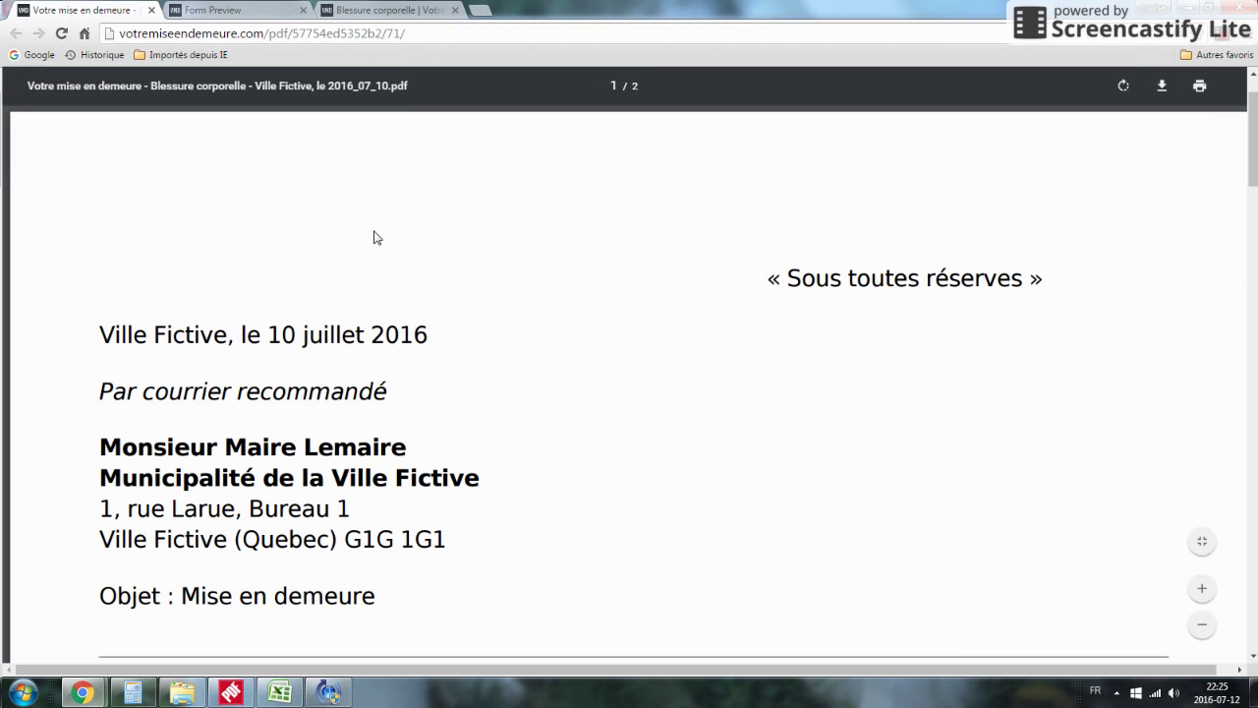
scroll(376, 238, "up", 8)
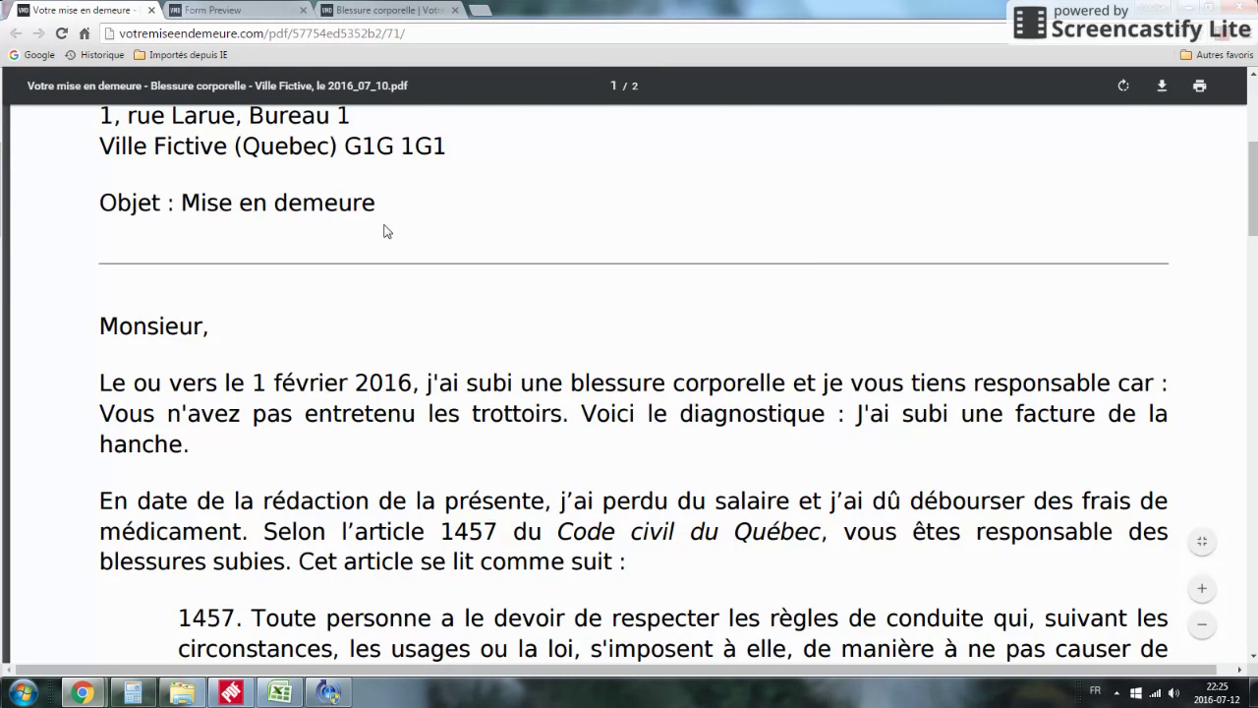